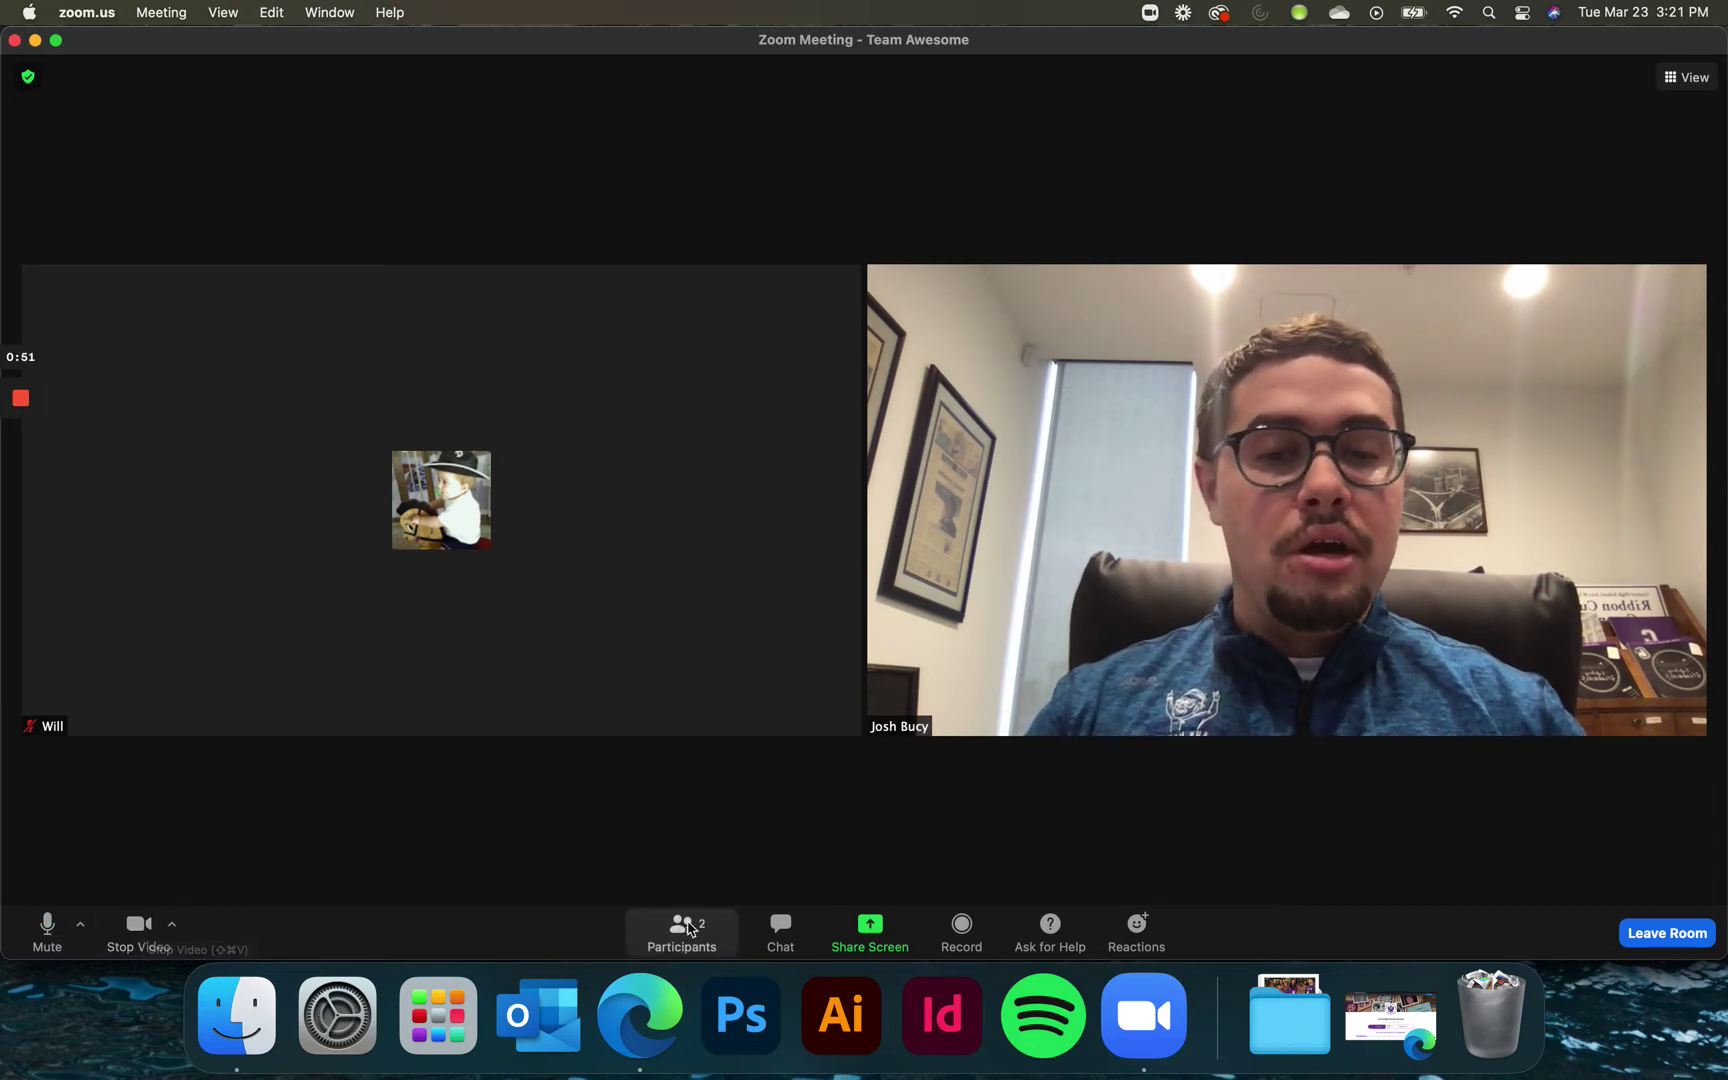
# - Show the participants list and meeting chat, then share the whole Desktop 1 with the room
pyautogui.click(688, 928)
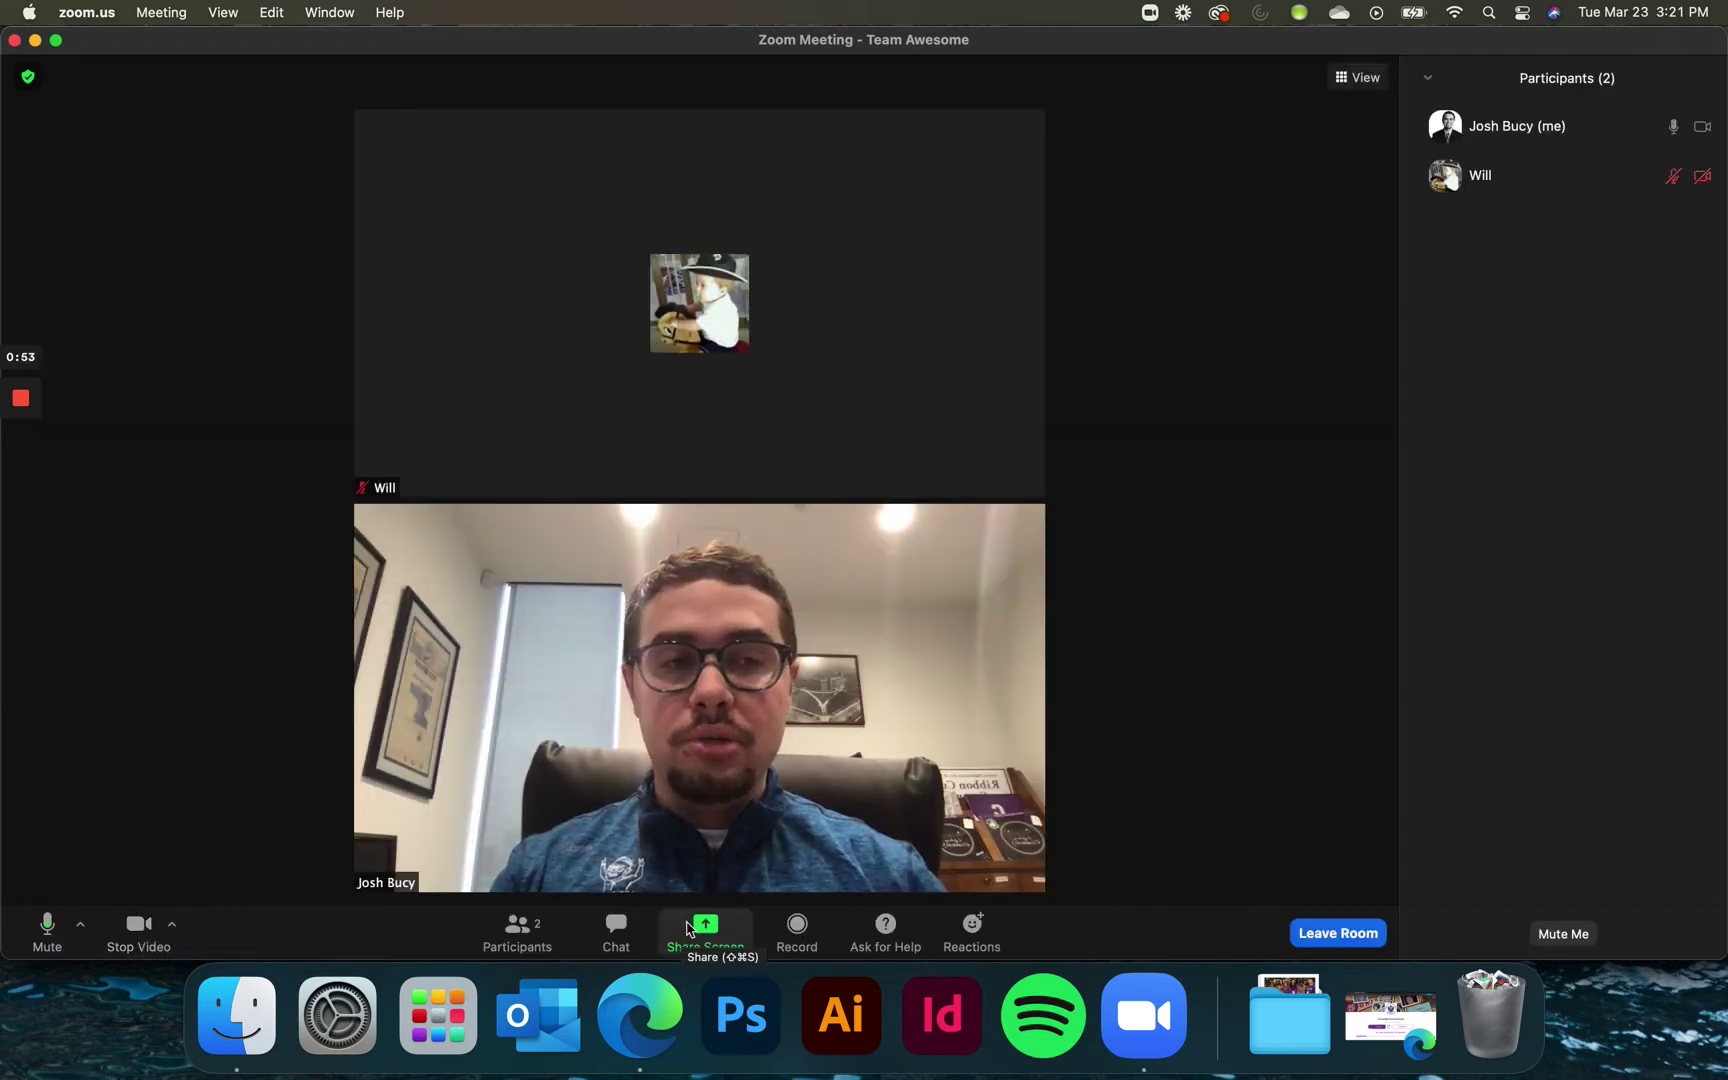
pyautogui.click(616, 932)
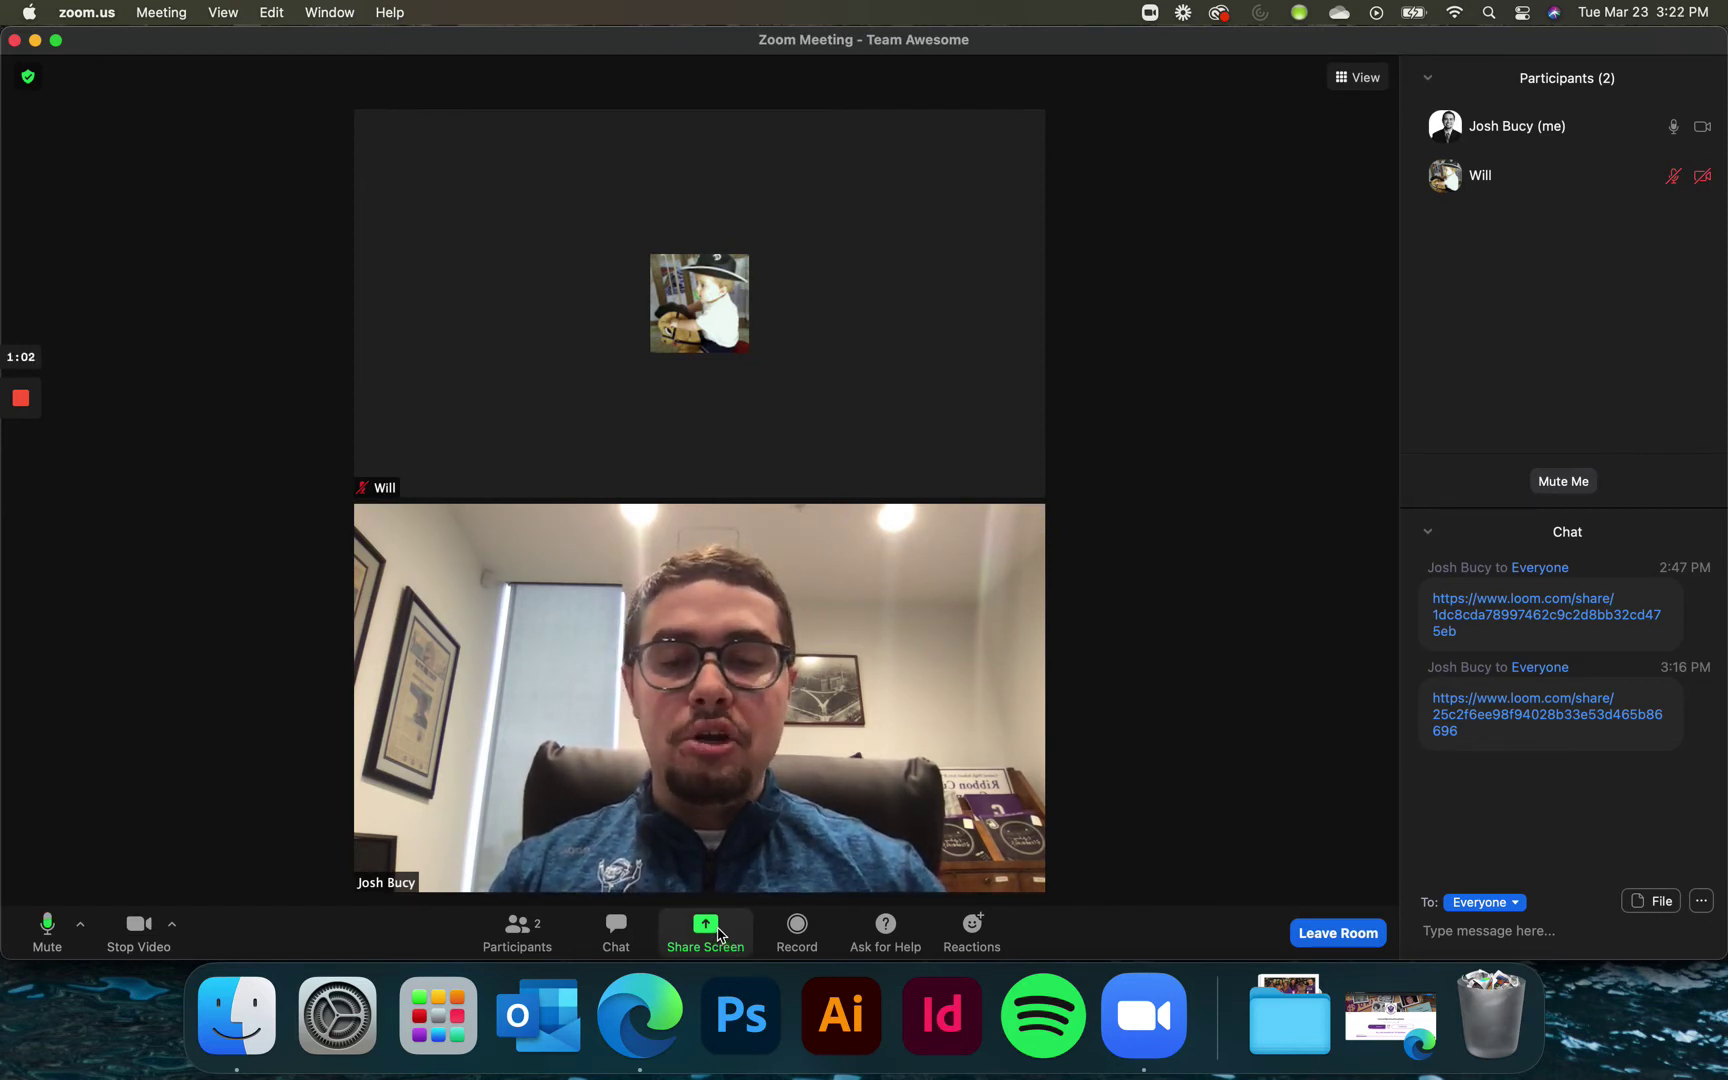
pyautogui.click(718, 933)
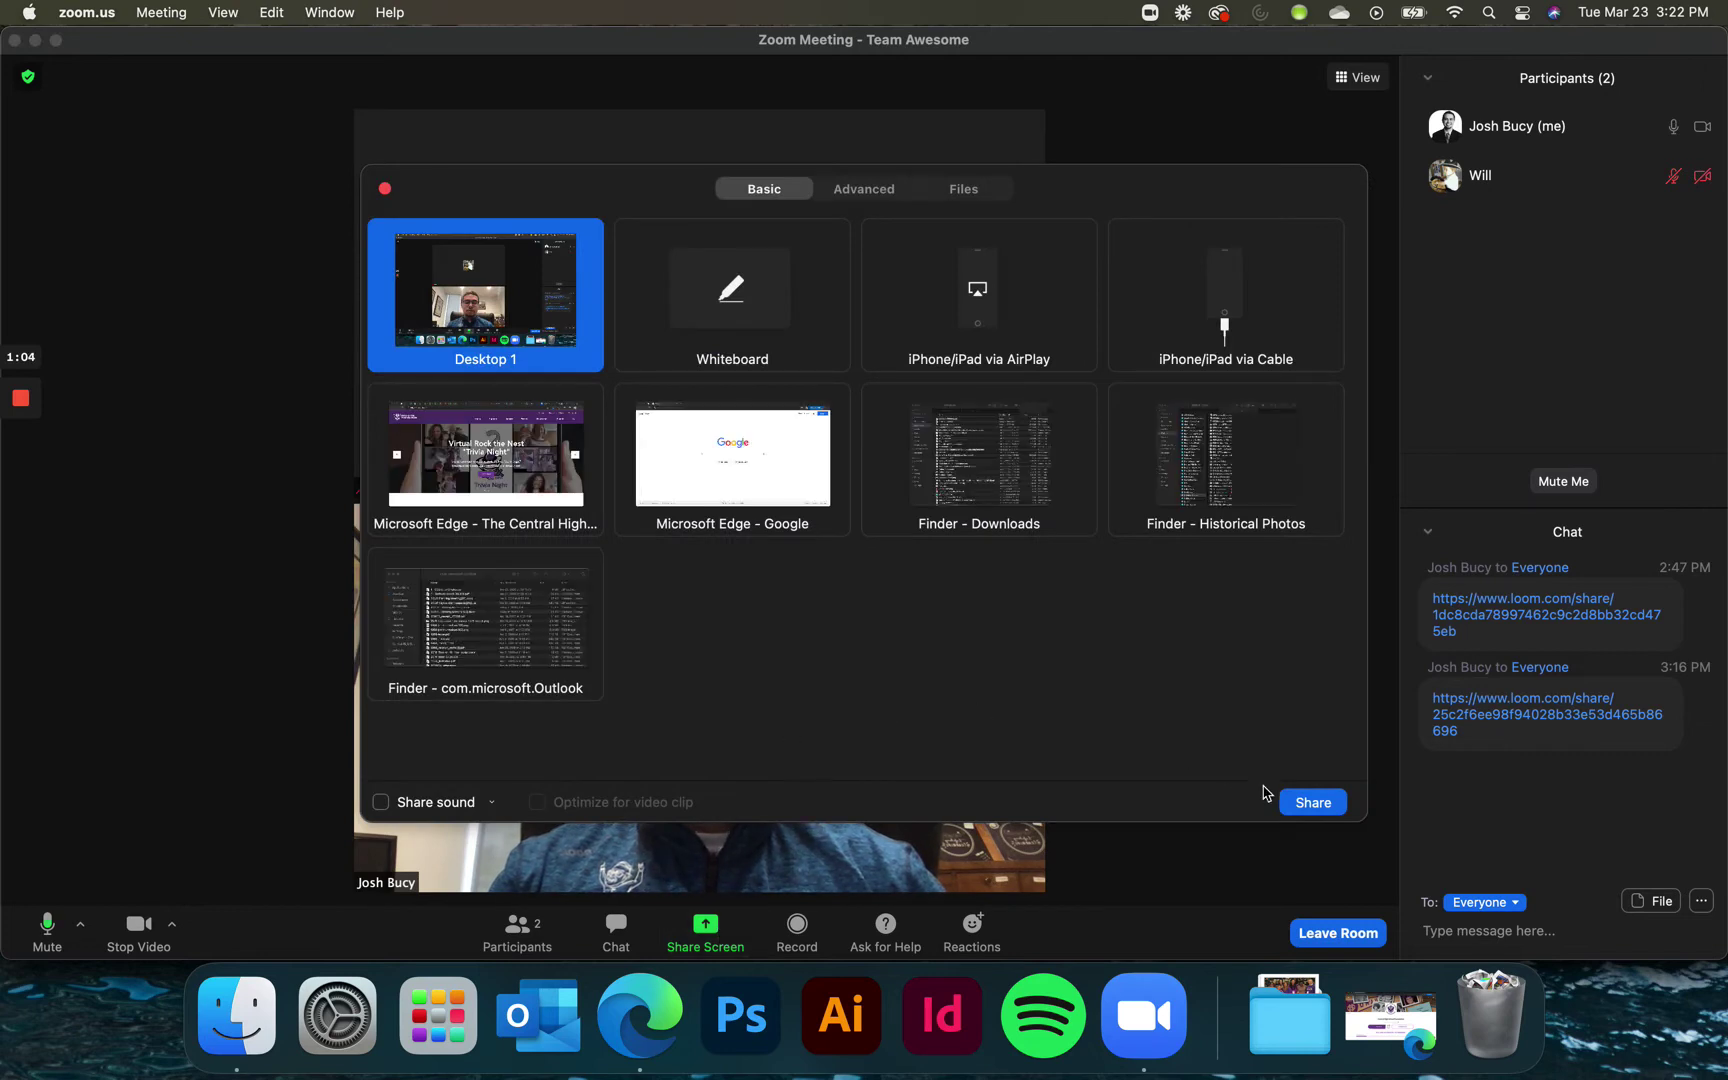
pyautogui.click(732, 455)
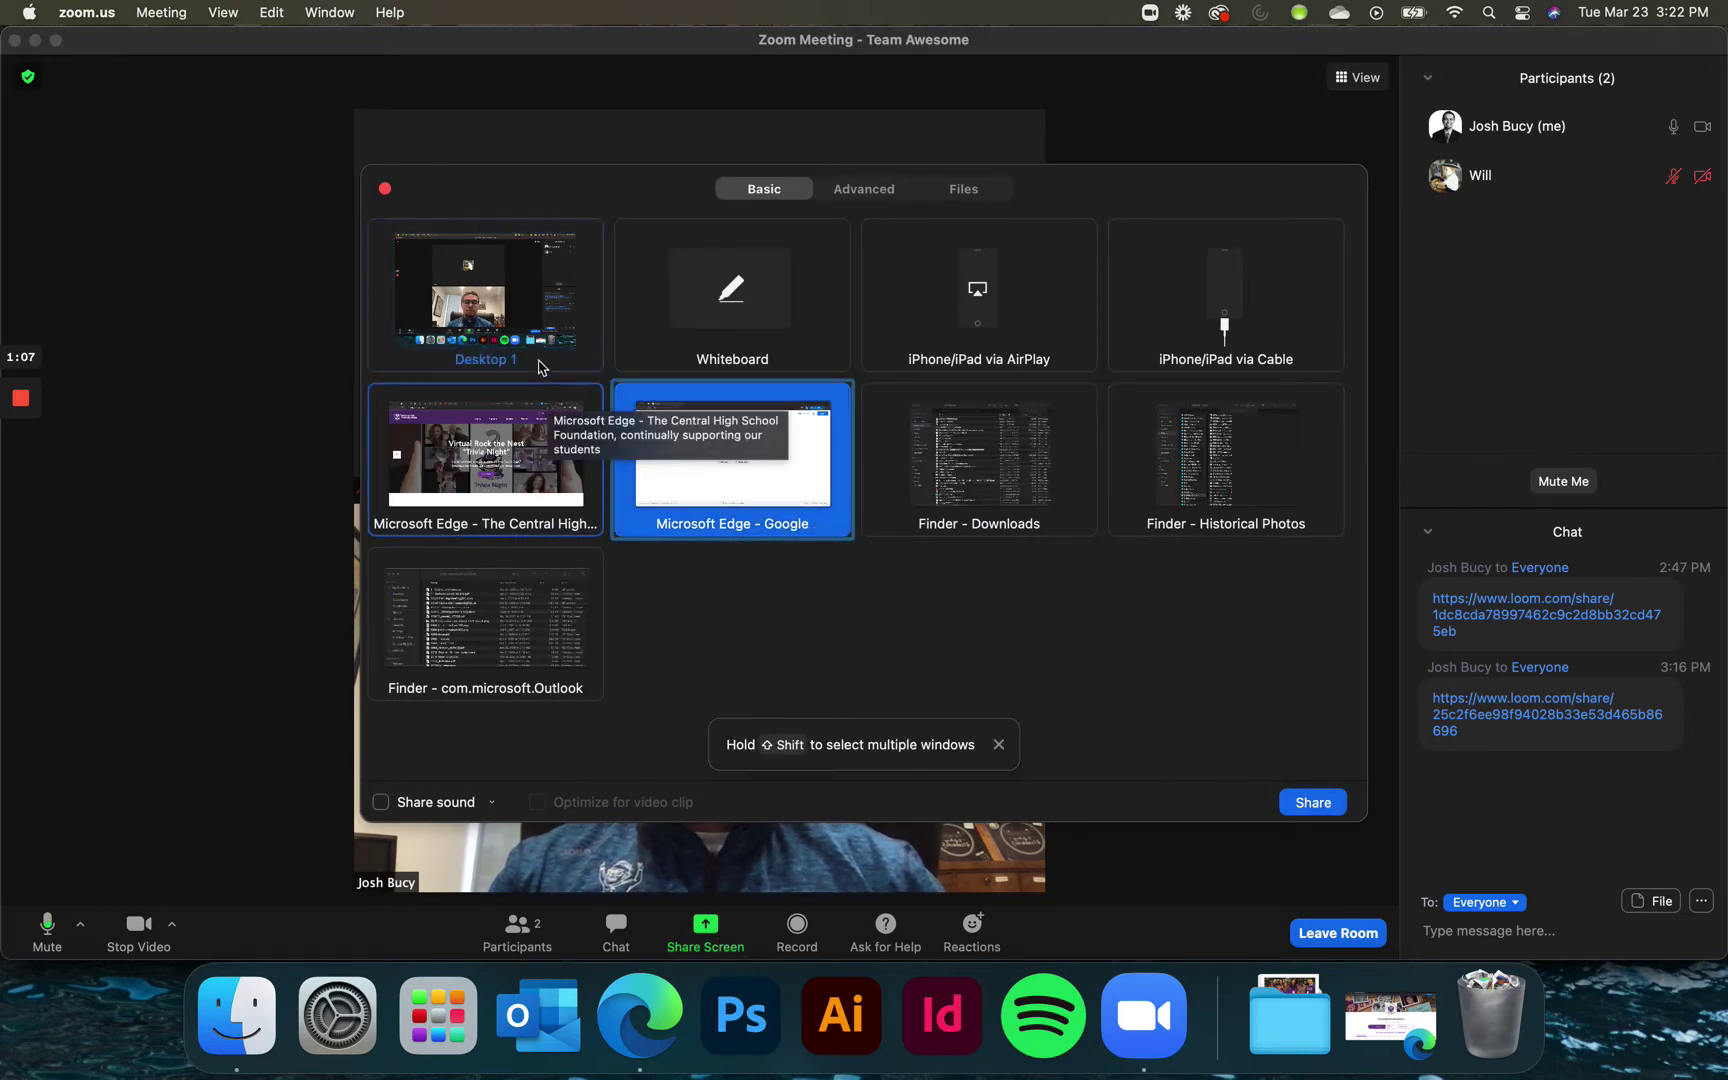
pyautogui.click(480, 300)
pyautogui.click(1313, 802)
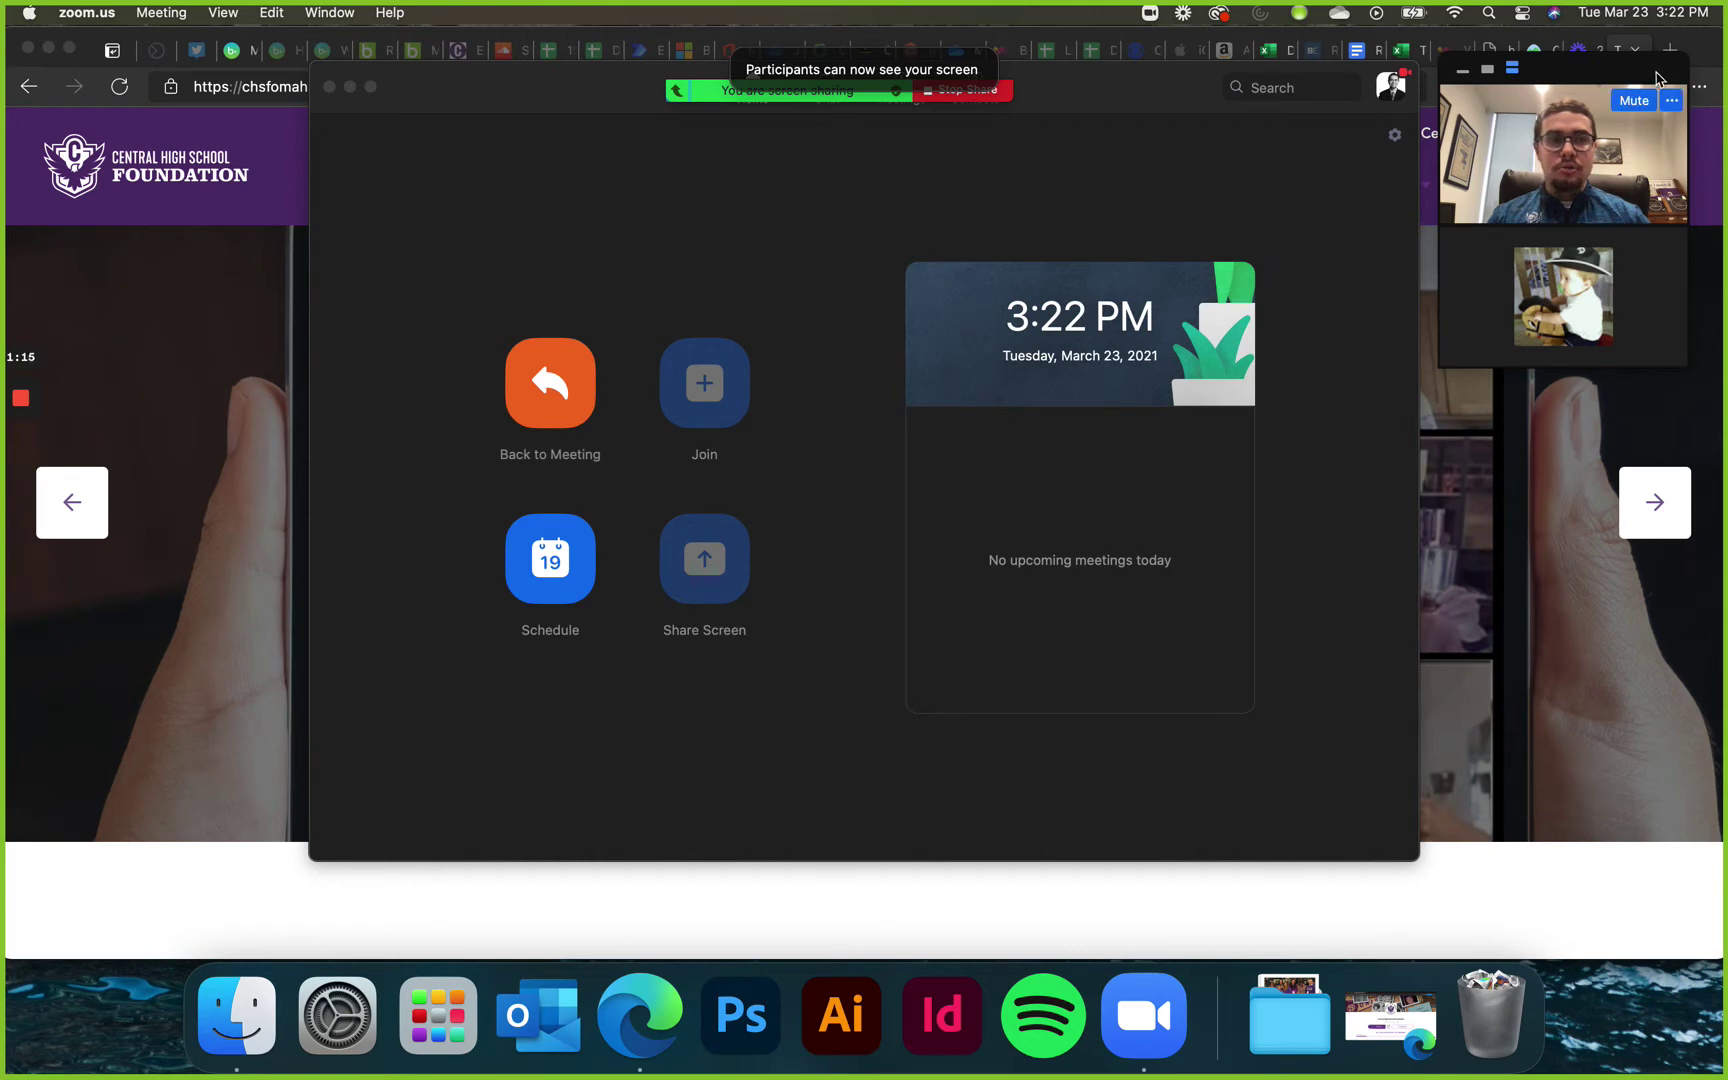
# - Open a new Edge window and load google.com
pyautogui.click(147, 40)
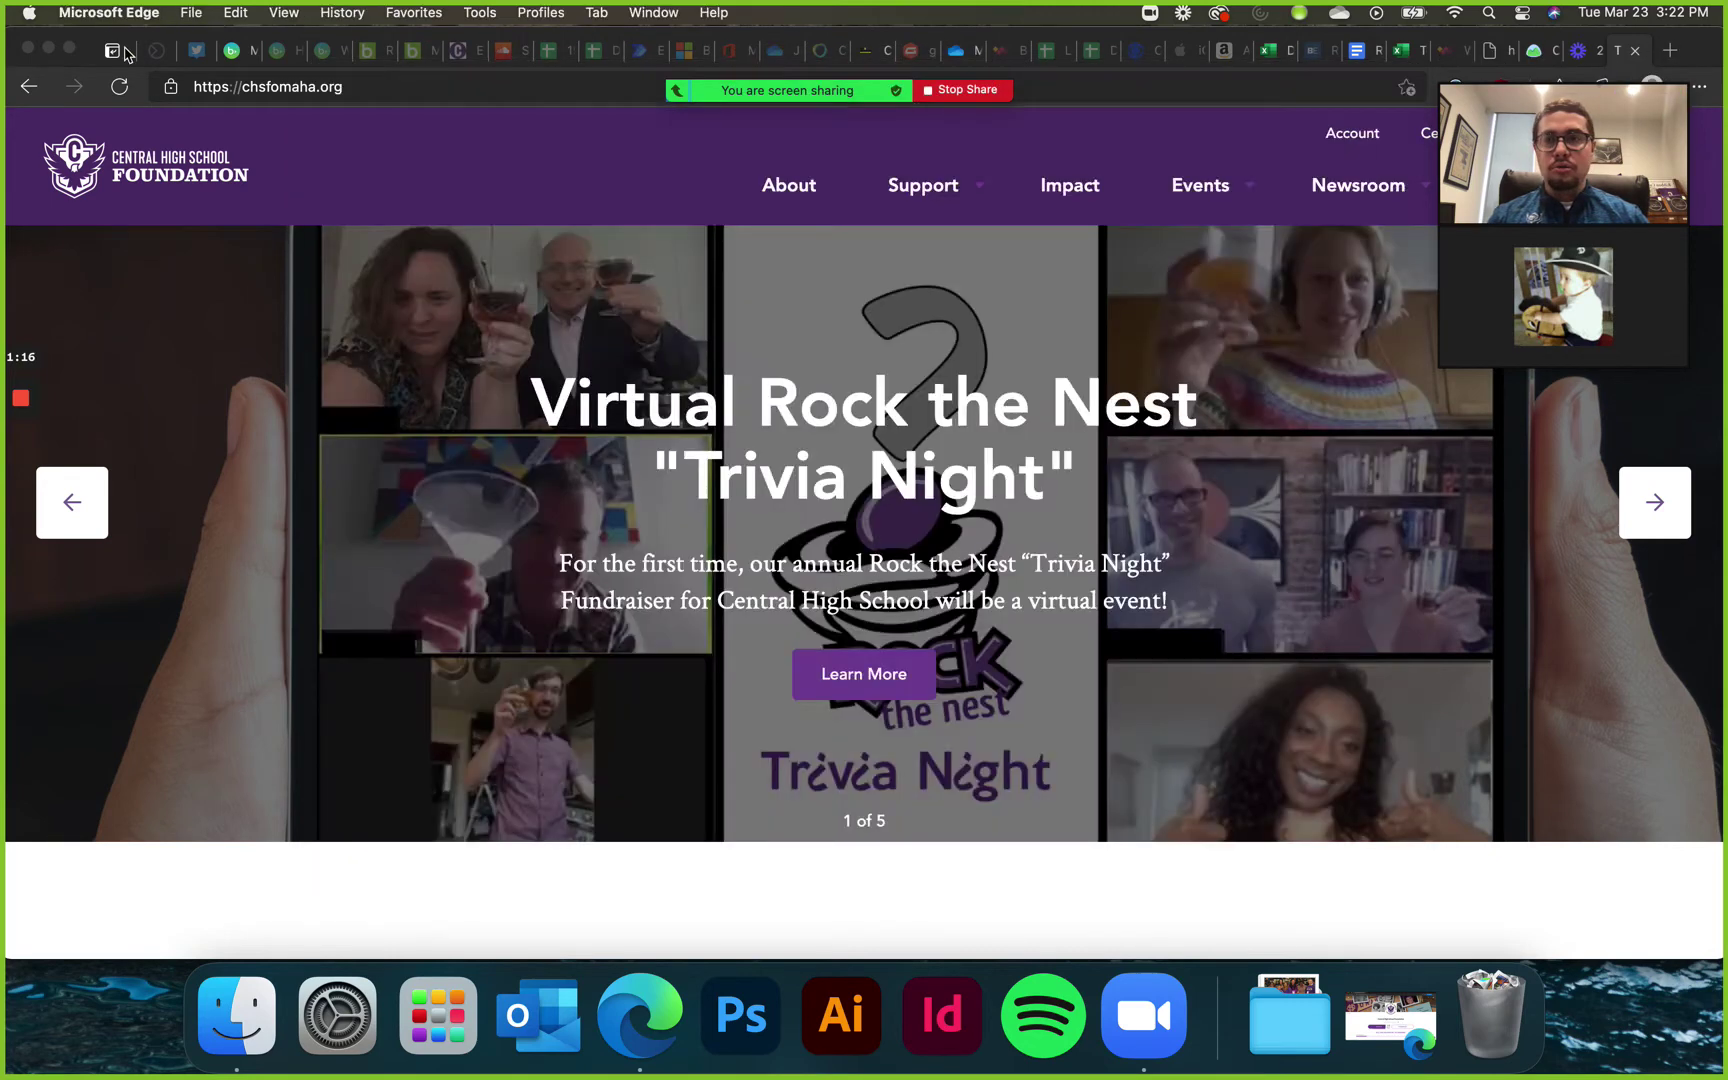
pyautogui.click(190, 12)
pyautogui.press('Escape')
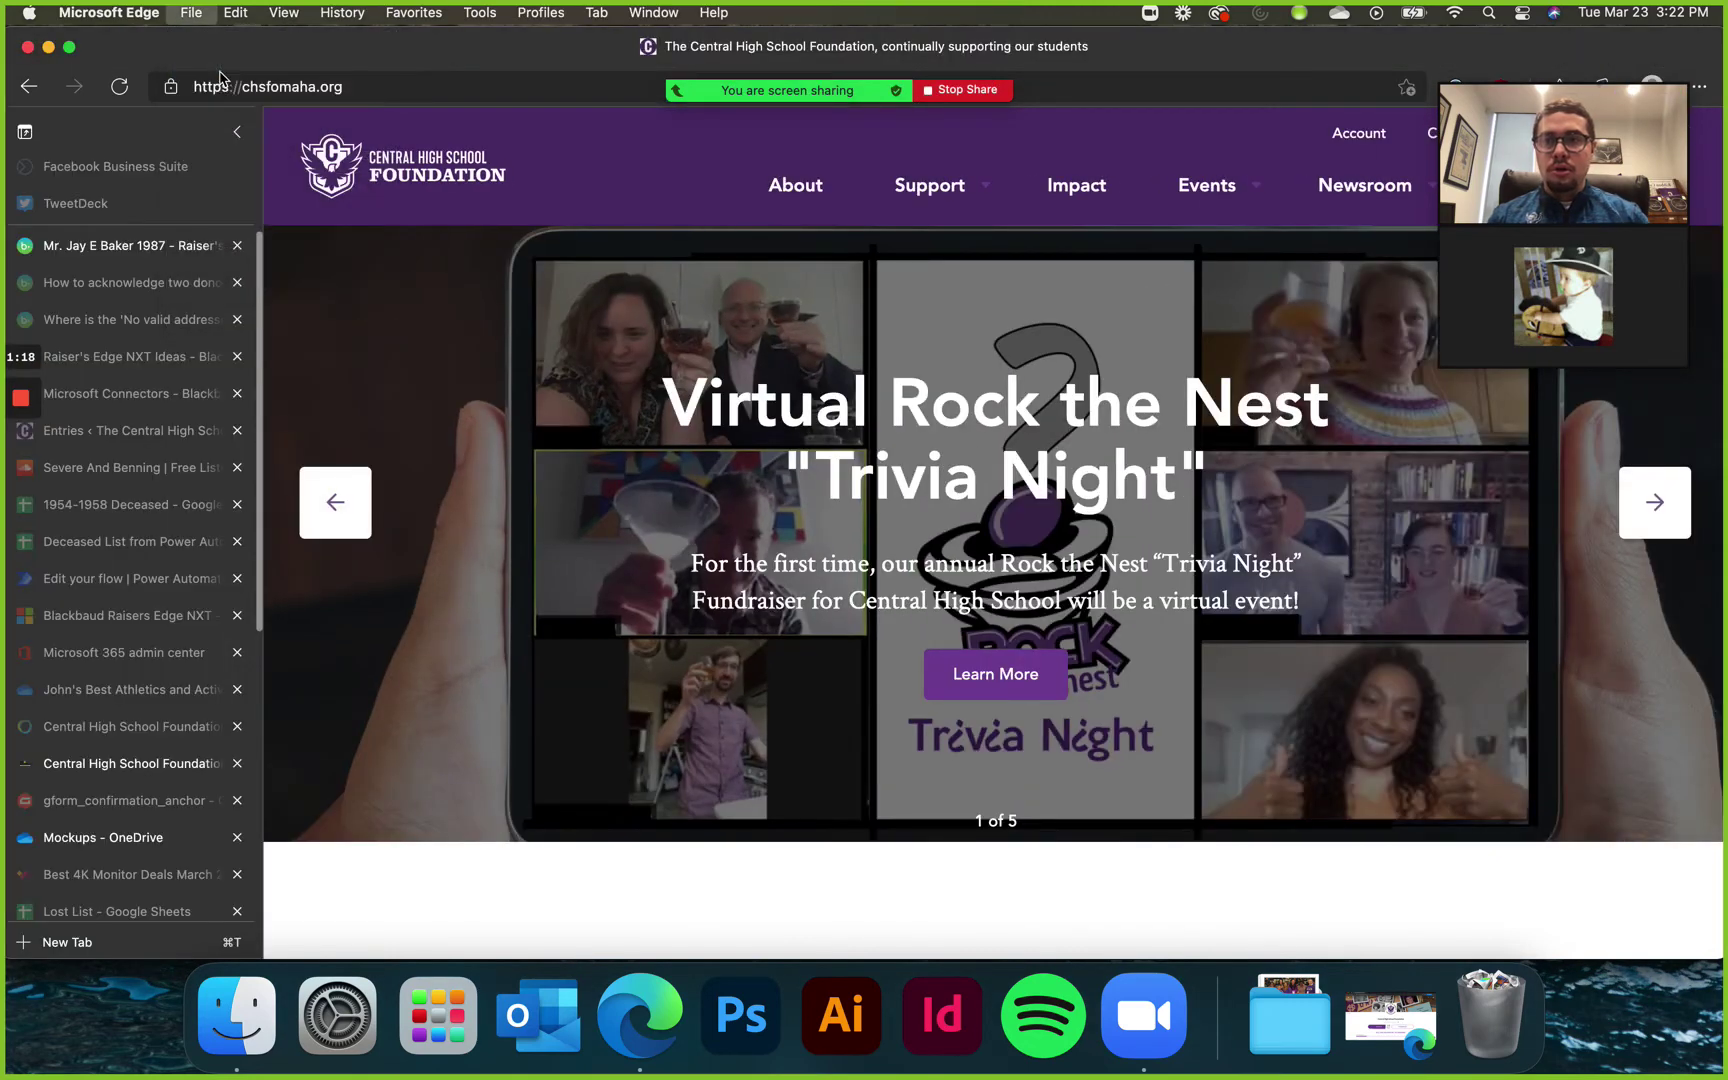
pyautogui.press('super+n')
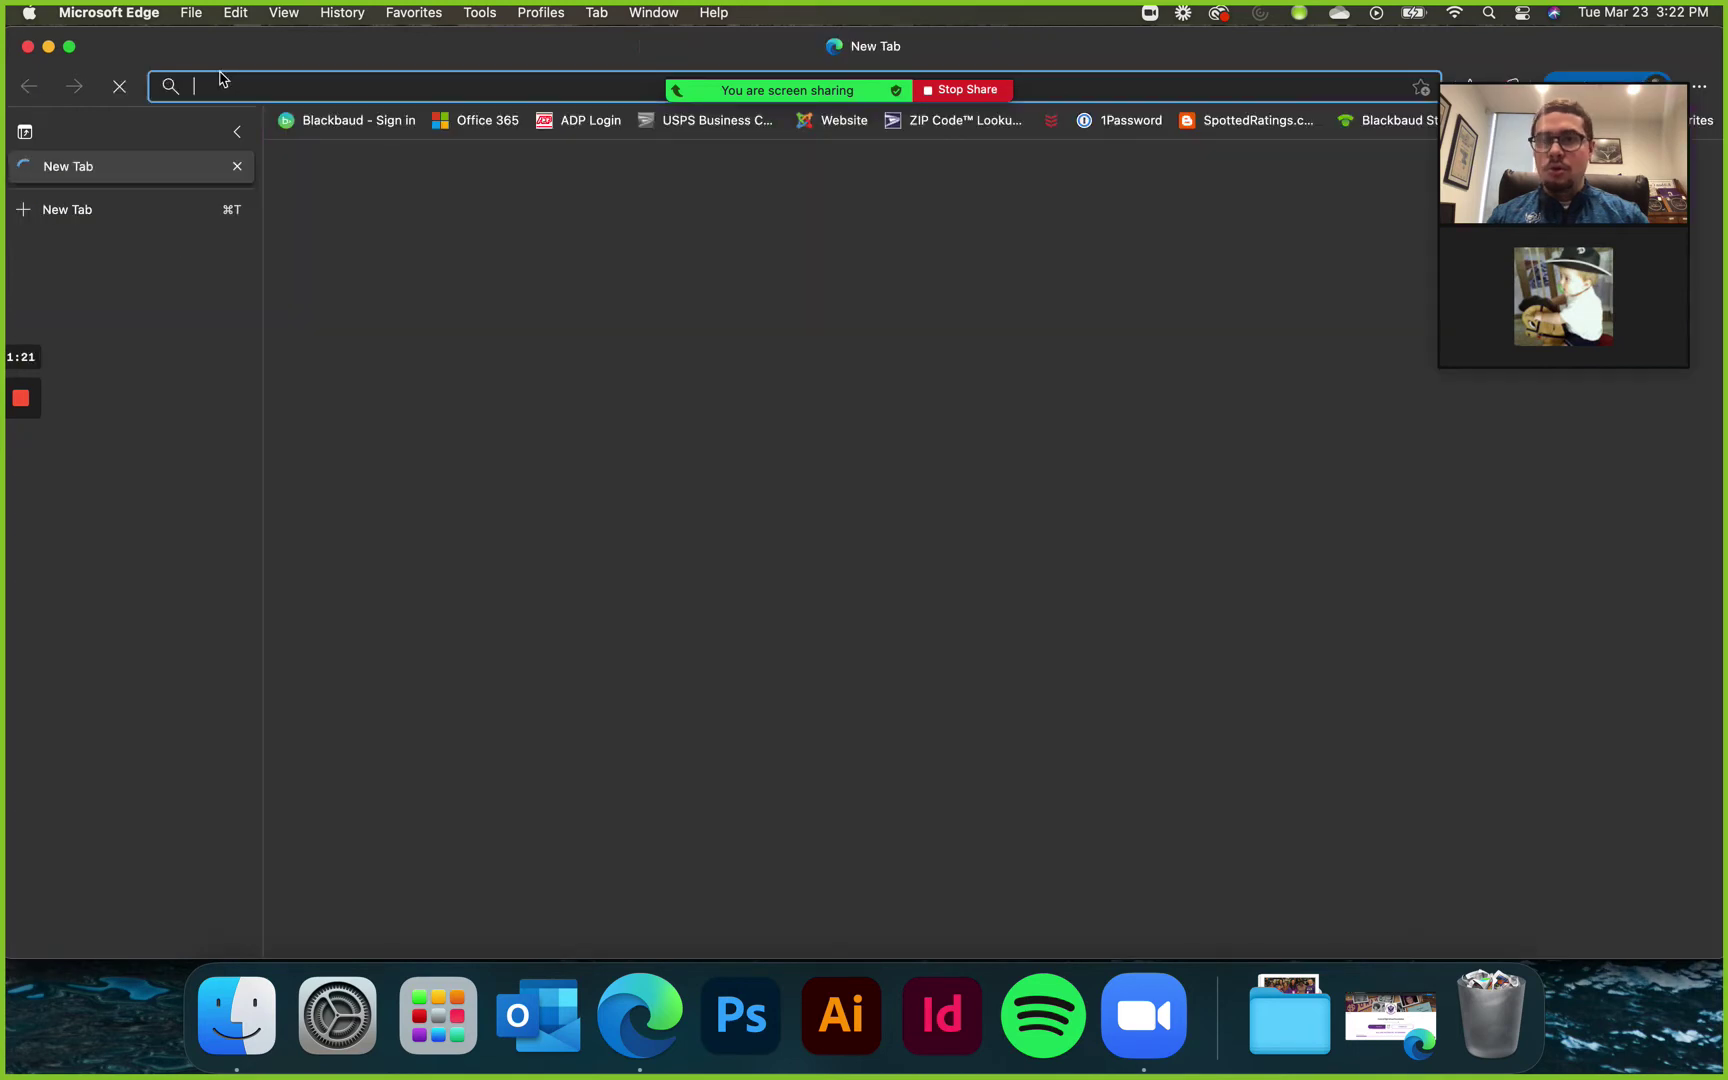
pyautogui.write('google.com')
pyautogui.press('Return')
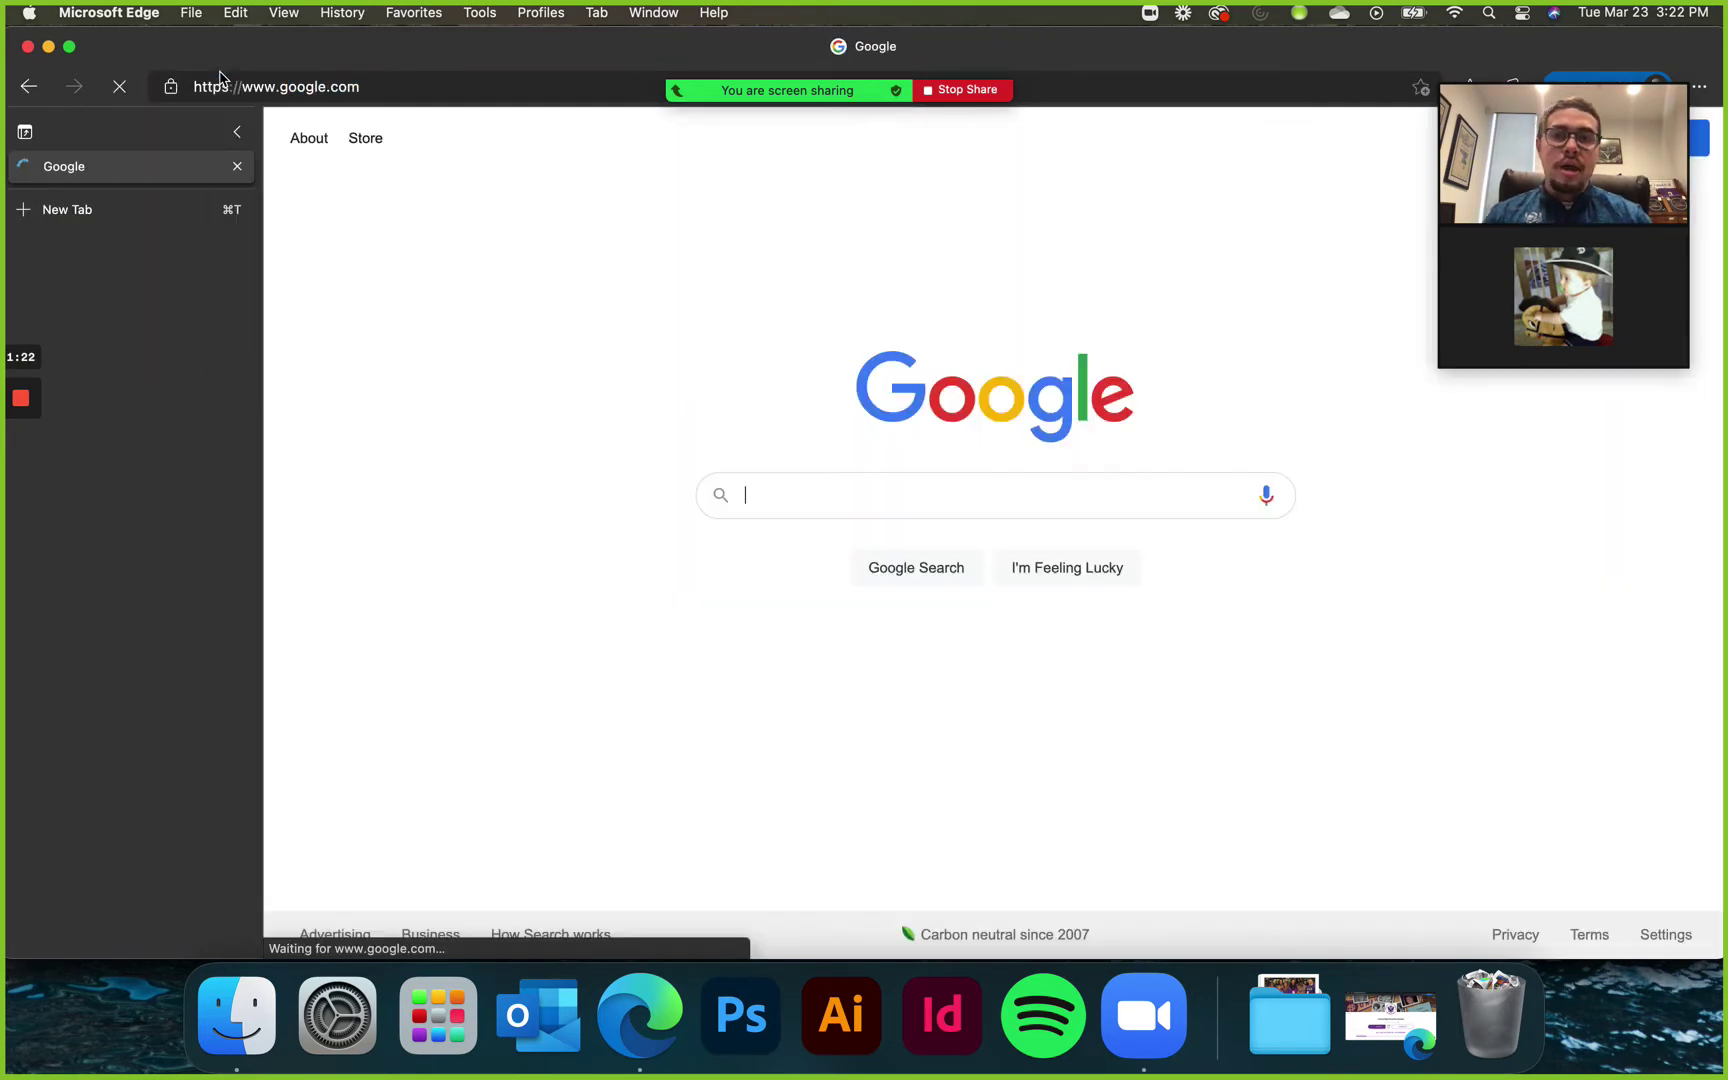
pyautogui.click(242, 128)
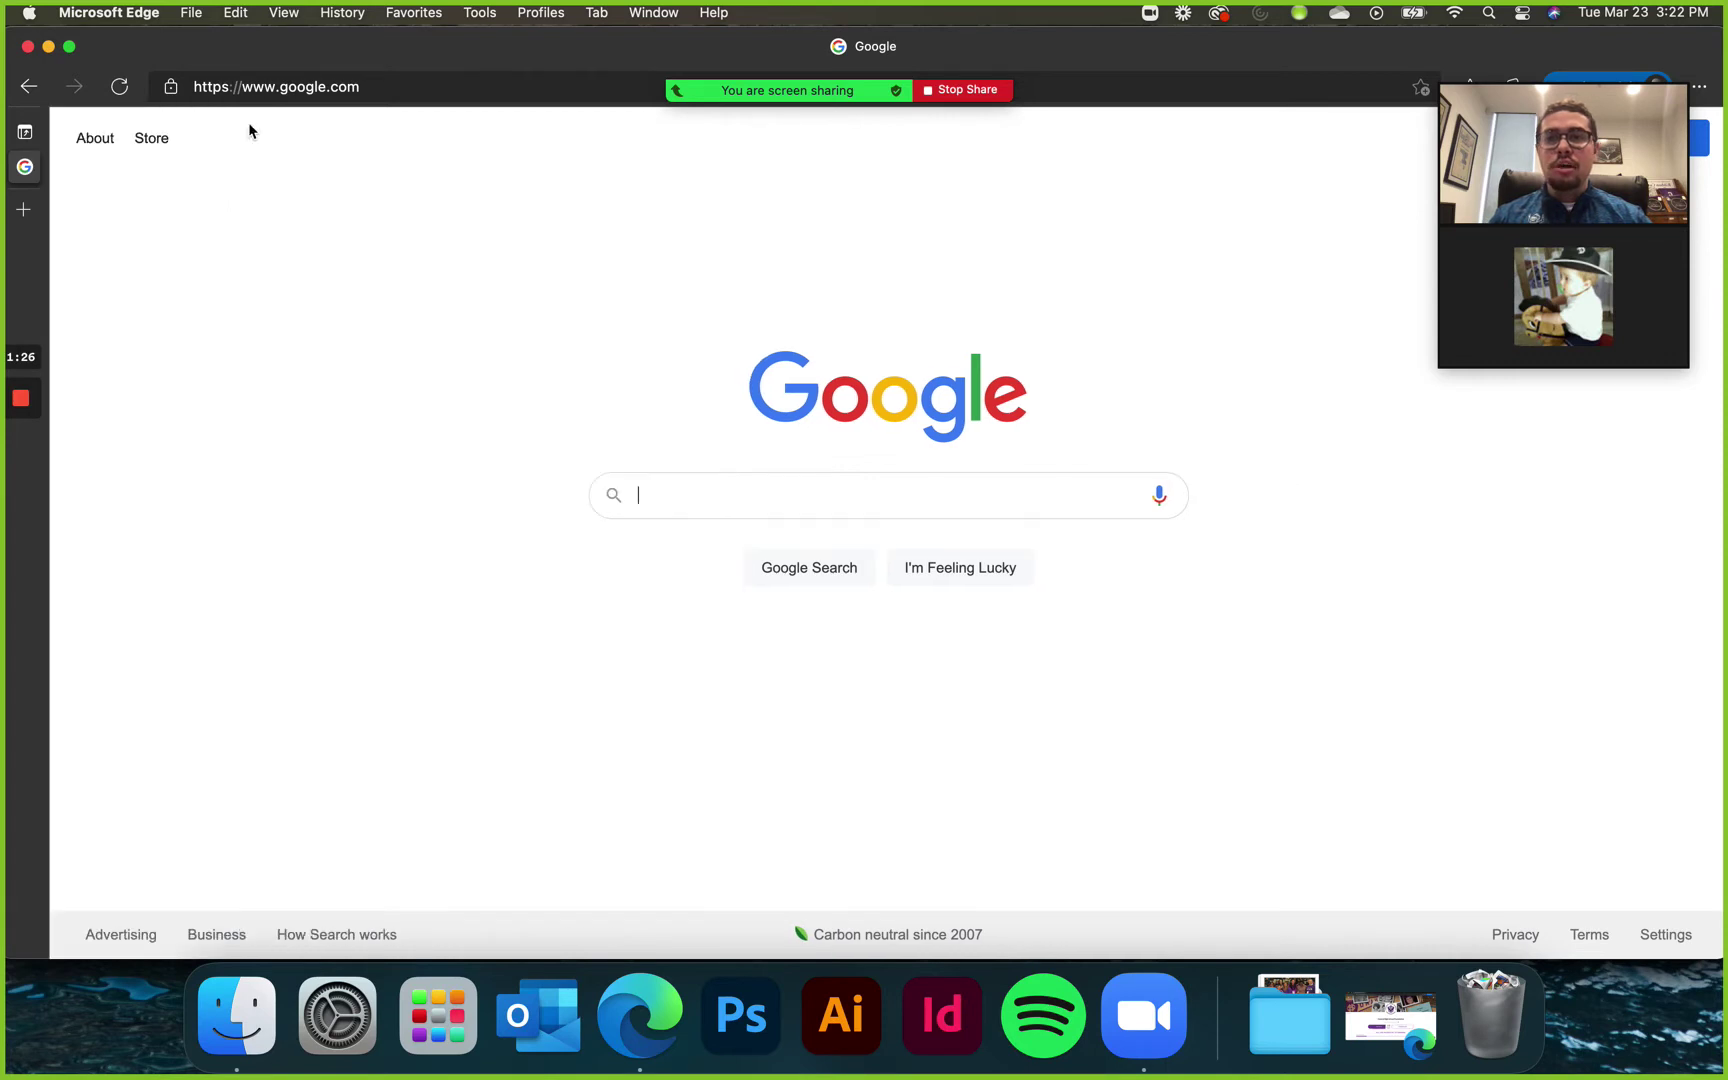
pyautogui.click(284, 88)
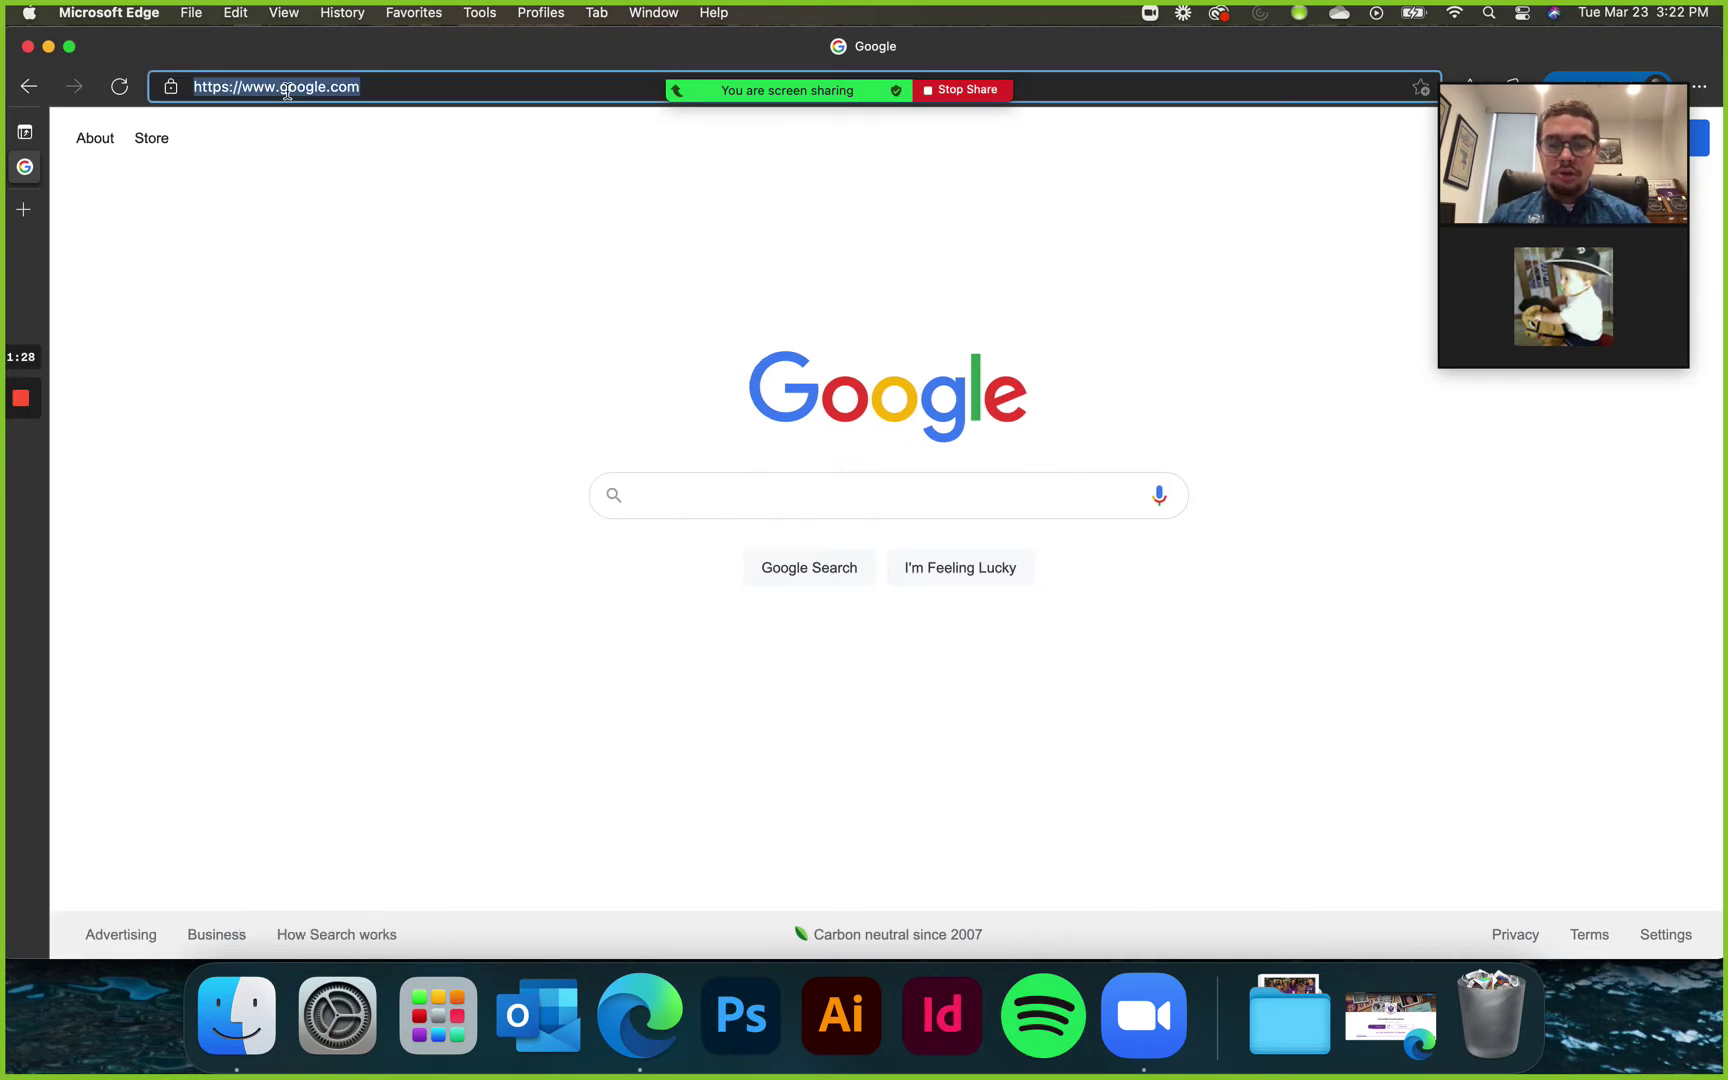
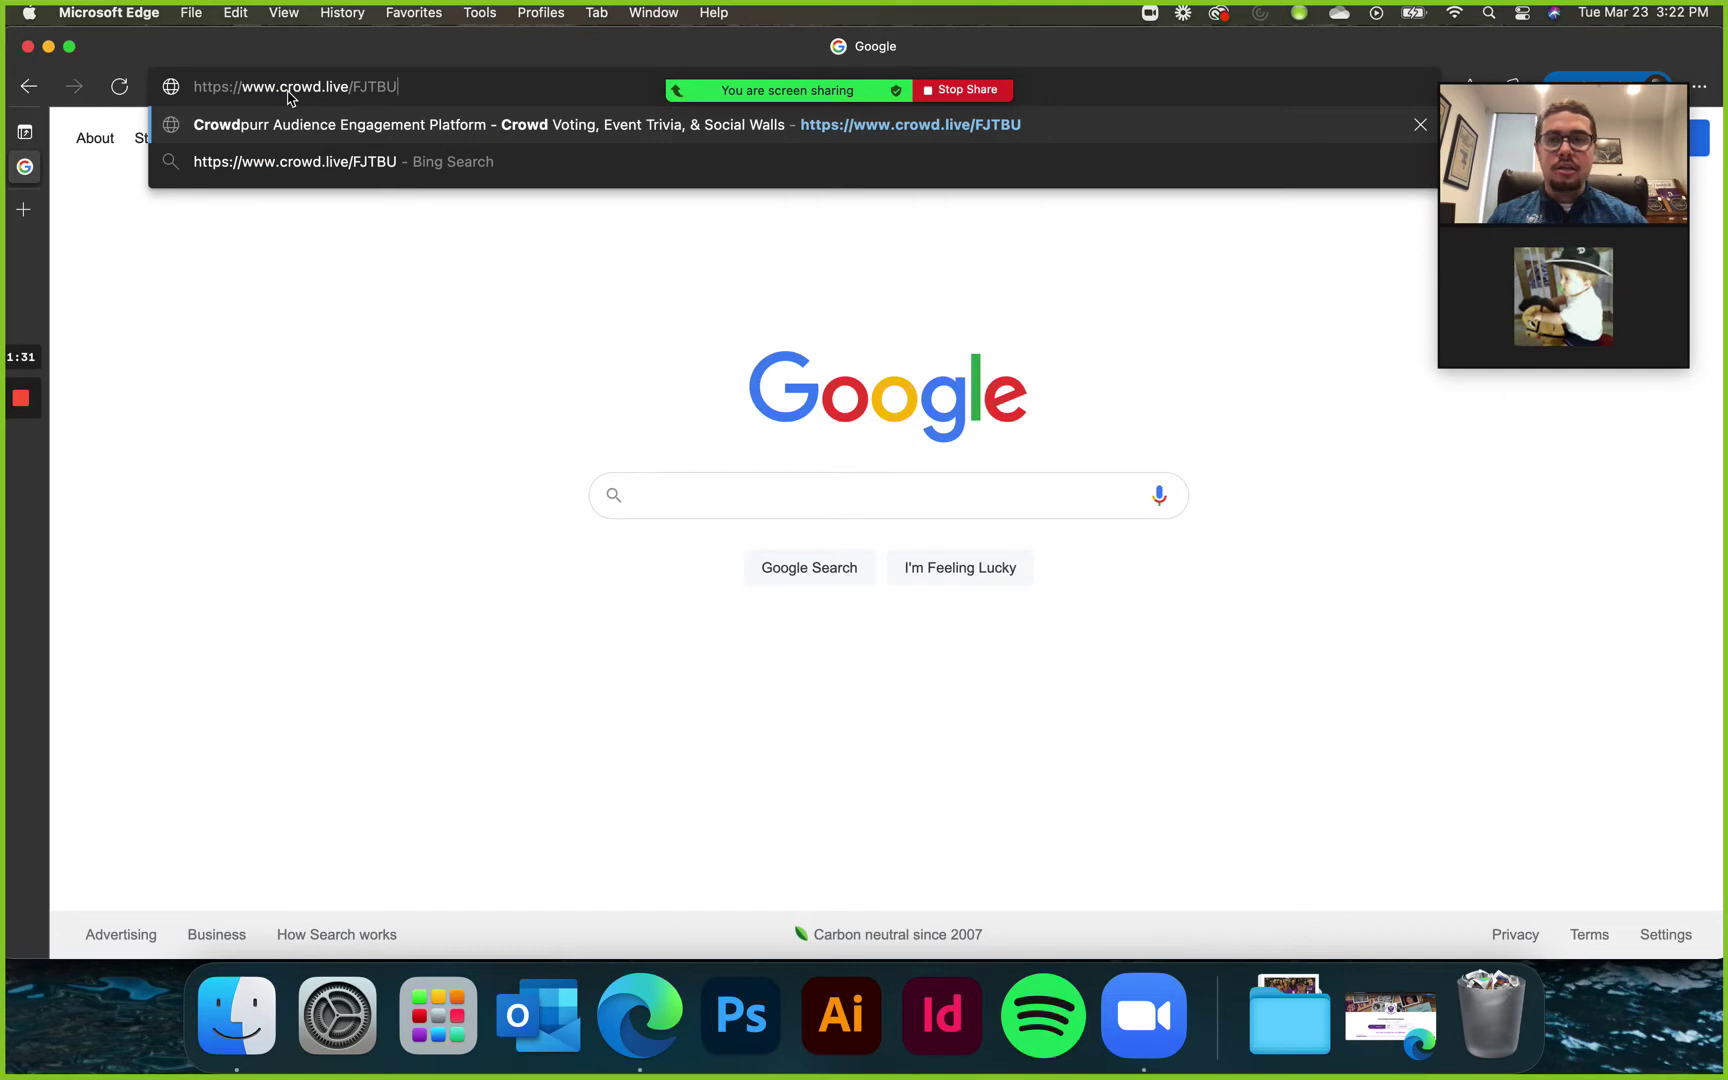
pyautogui.press('Return')
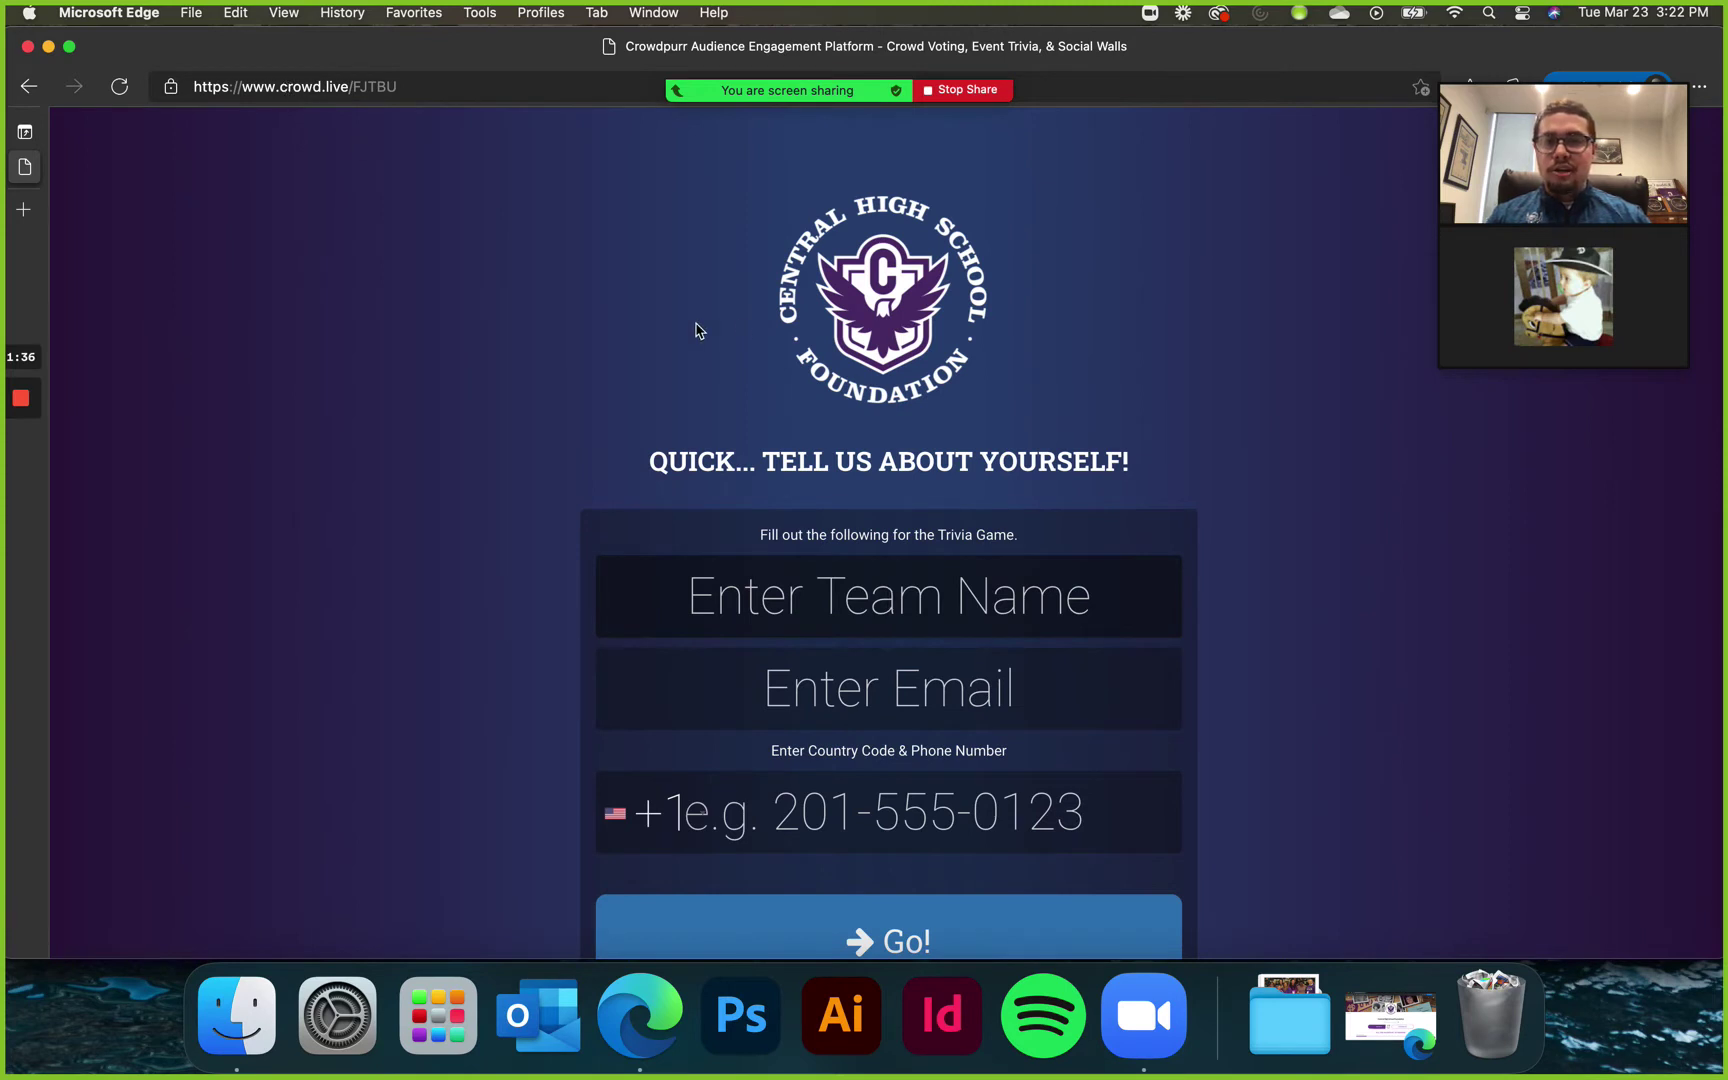
# - Enter team name 'Team Awesome', the team's e-mail and corrected phone number, then submit with Go!
pyautogui.click(1068, 592)
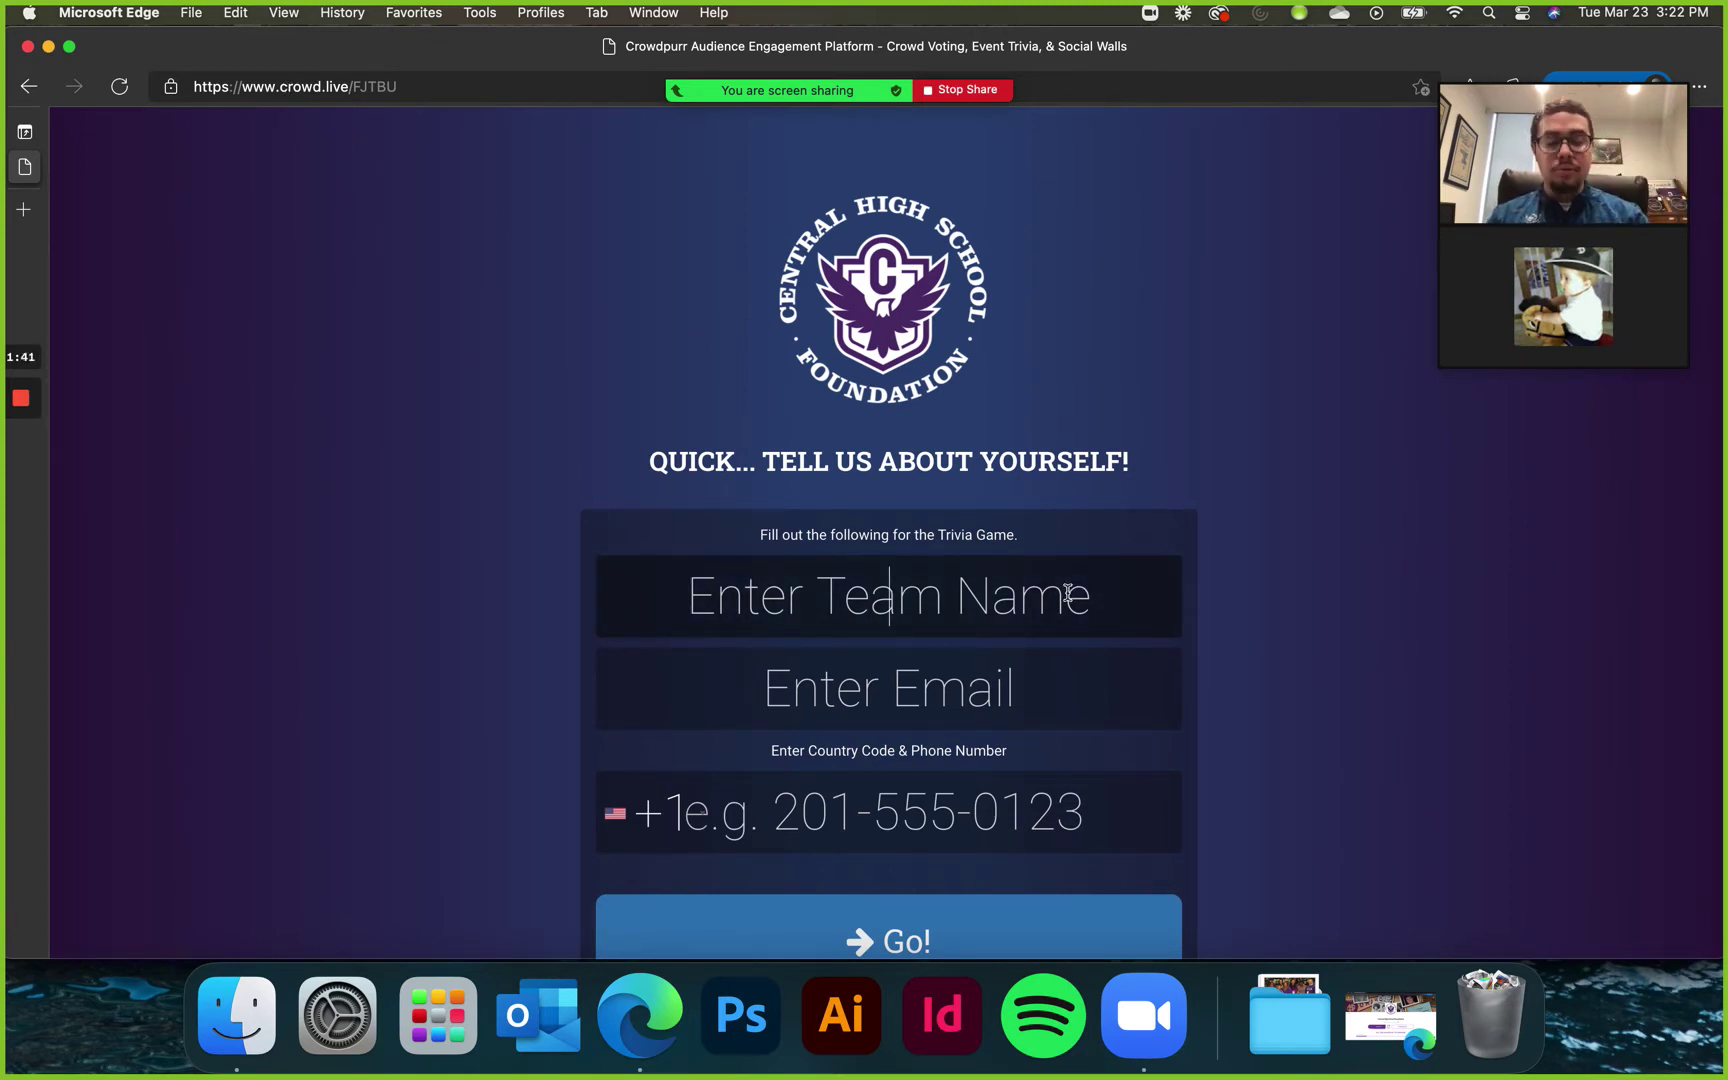
pyautogui.write('Team ')
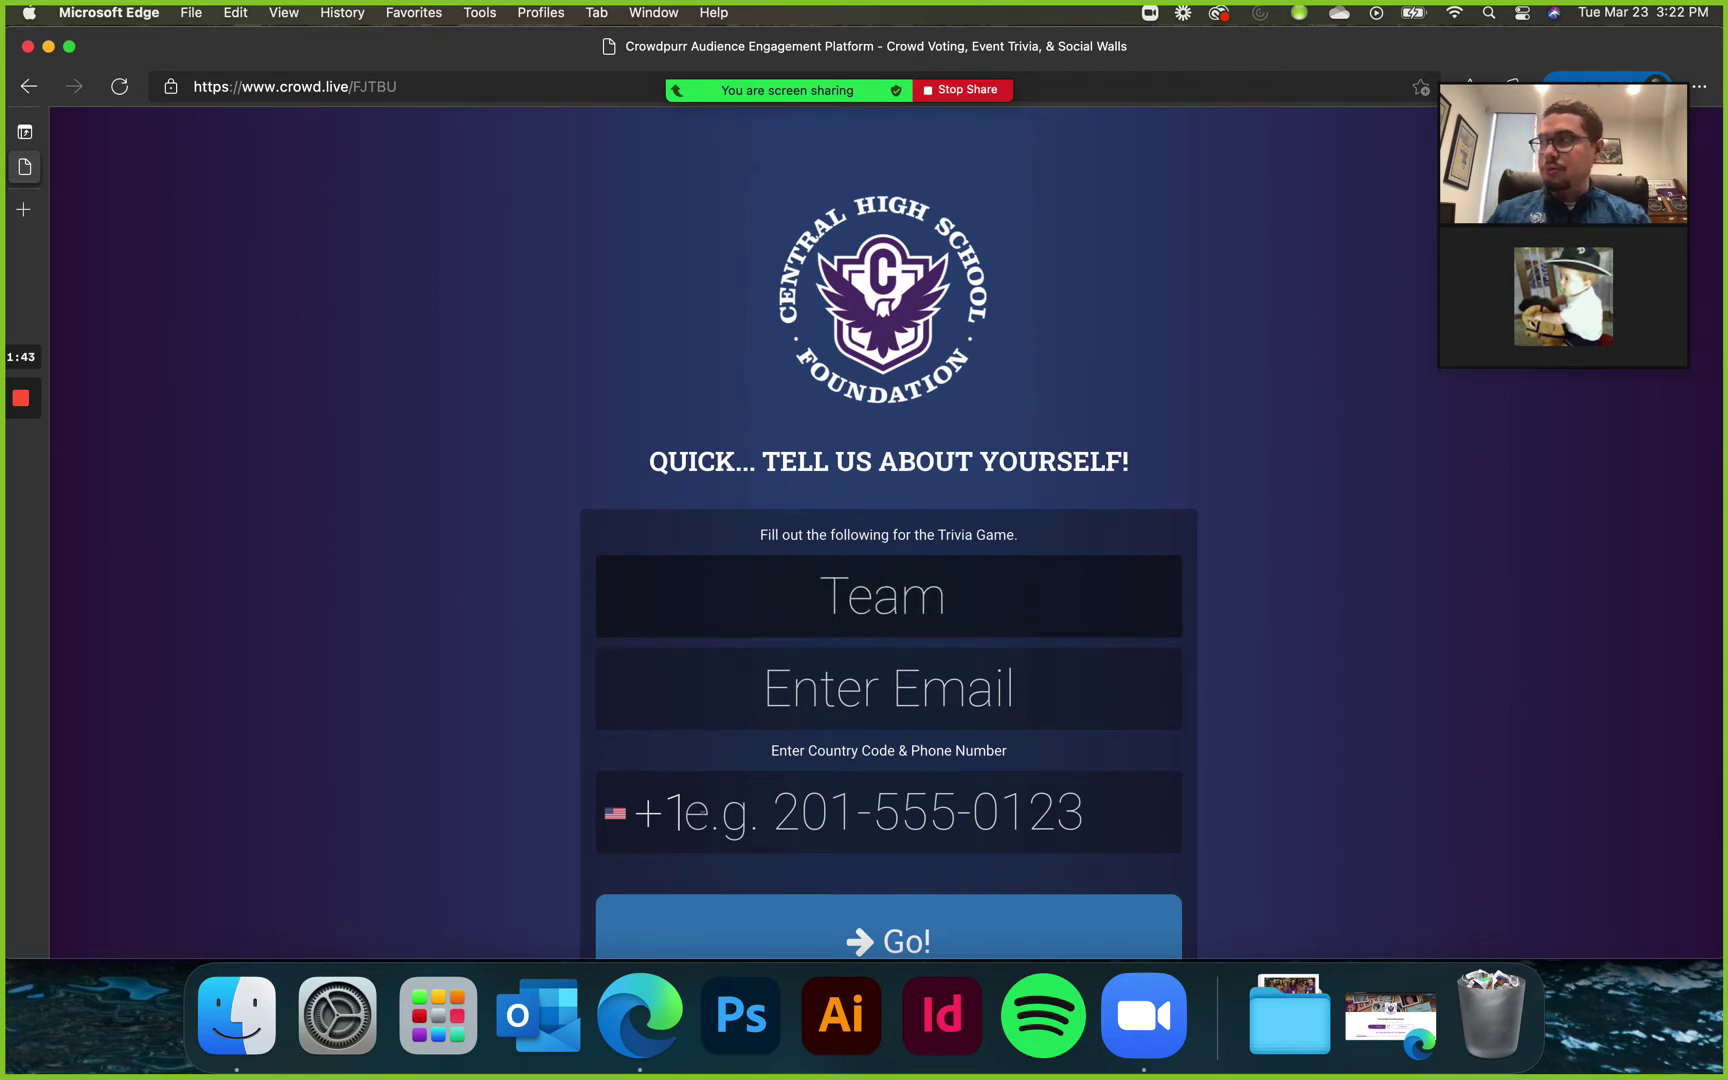
pyautogui.write('Awesome')
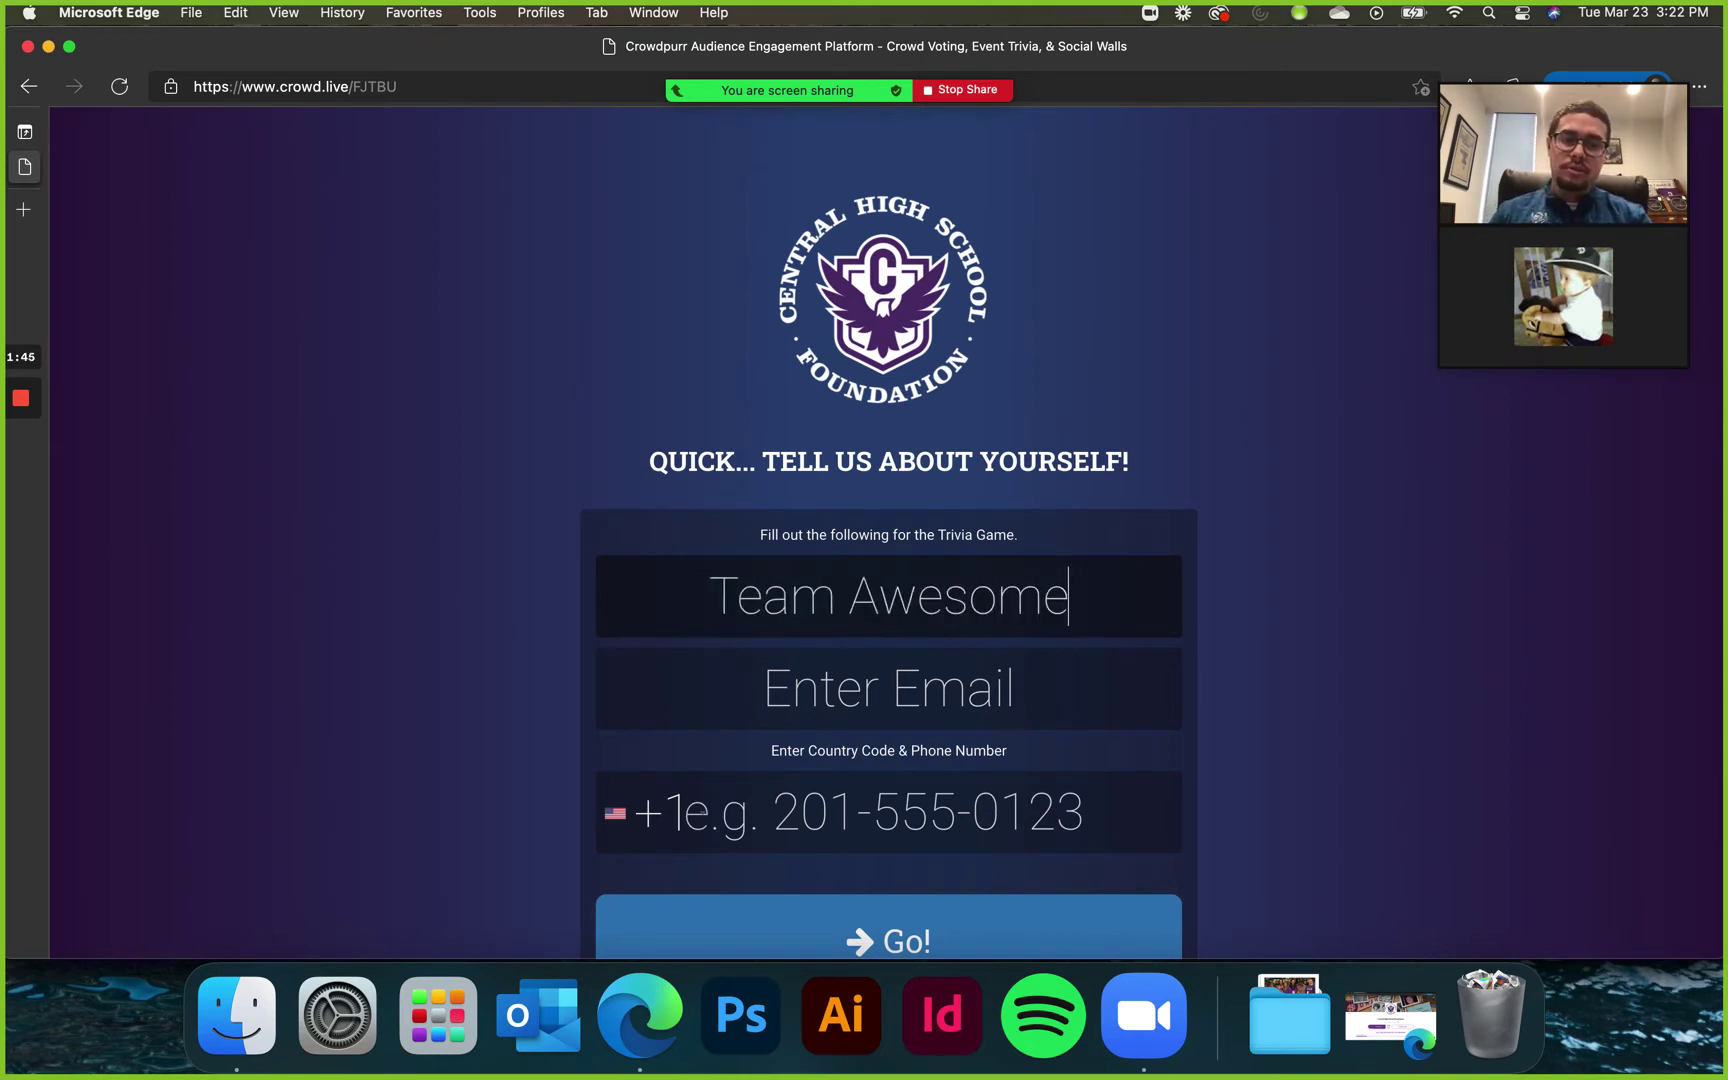
pyautogui.click(889, 688)
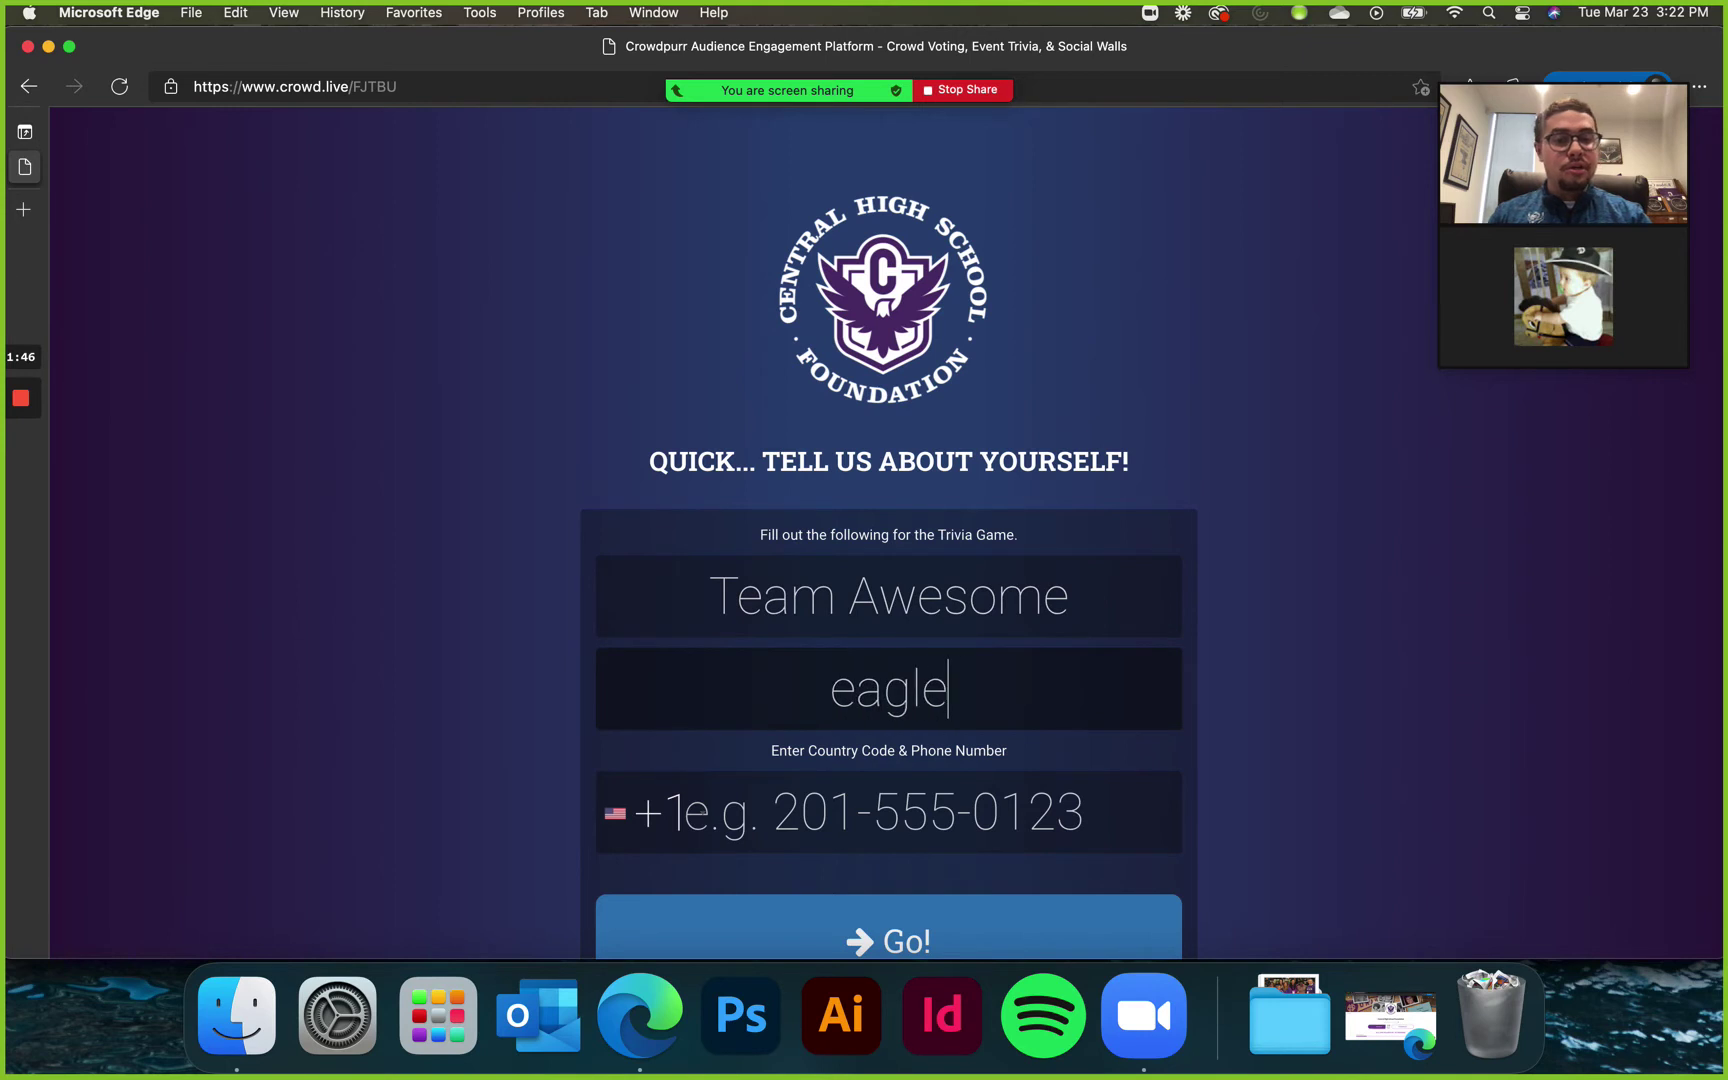
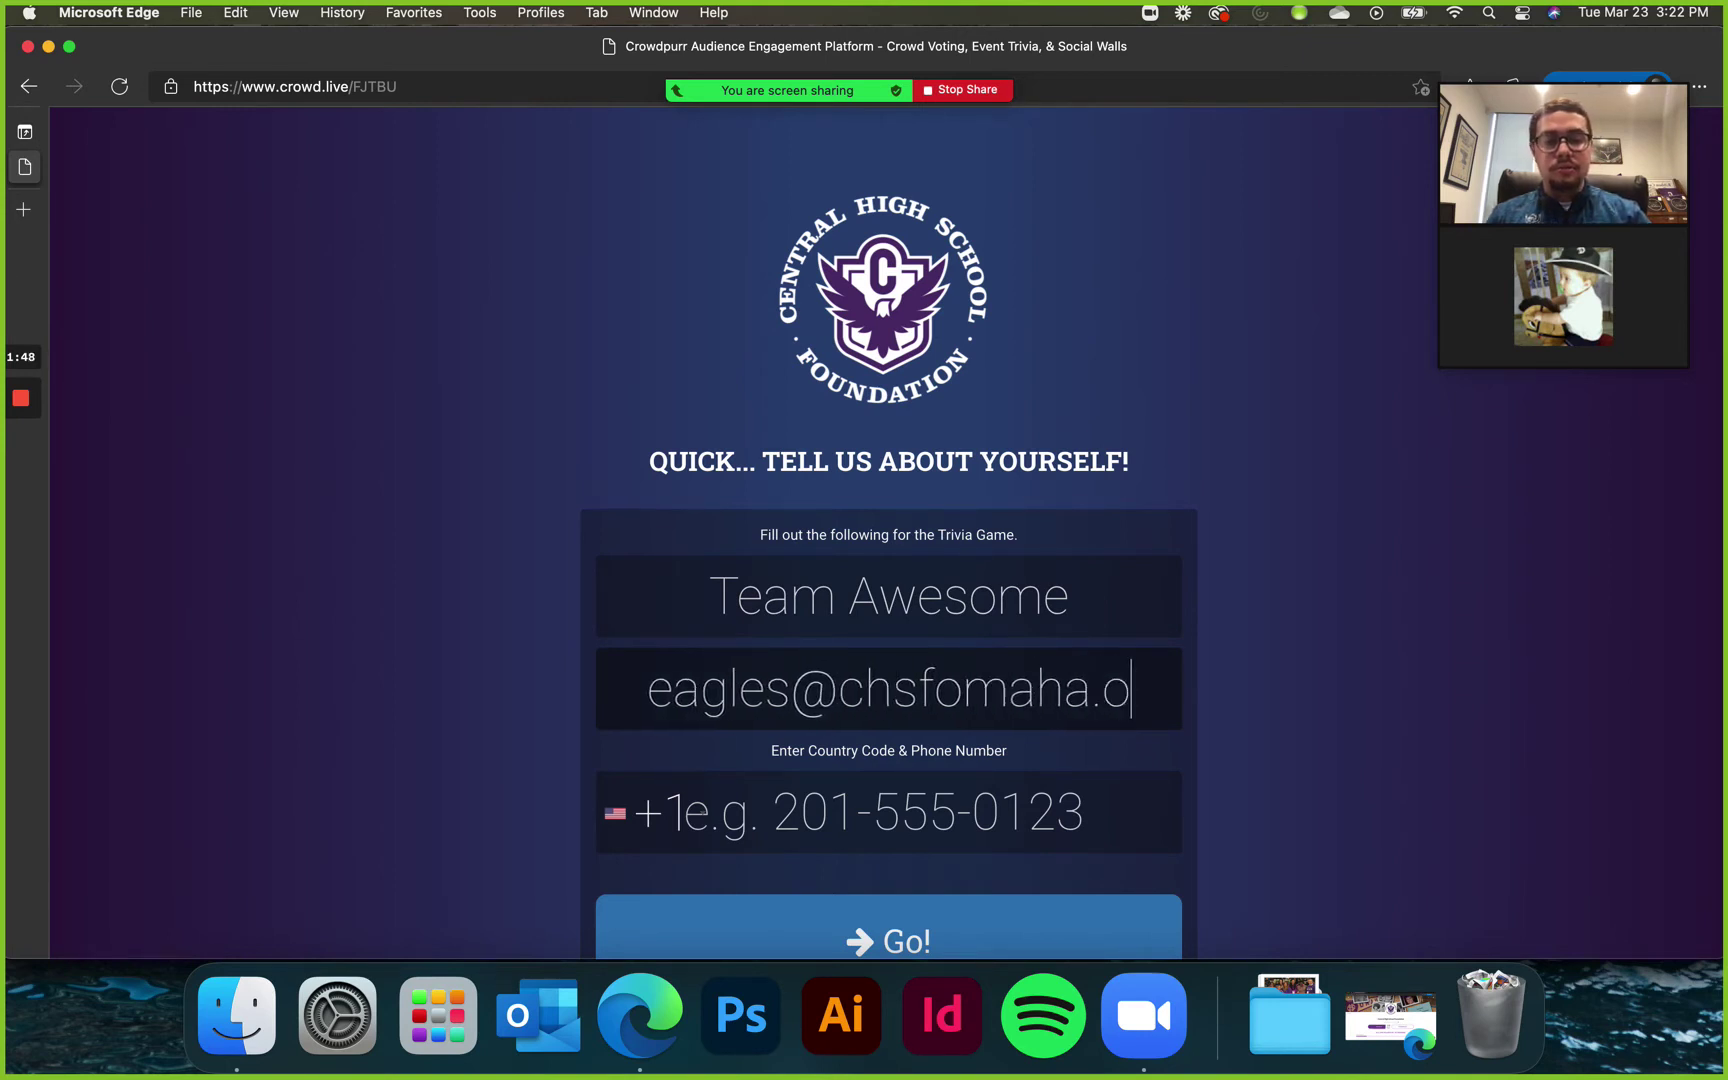
pyautogui.press('Tab')
pyautogui.press('Tab')
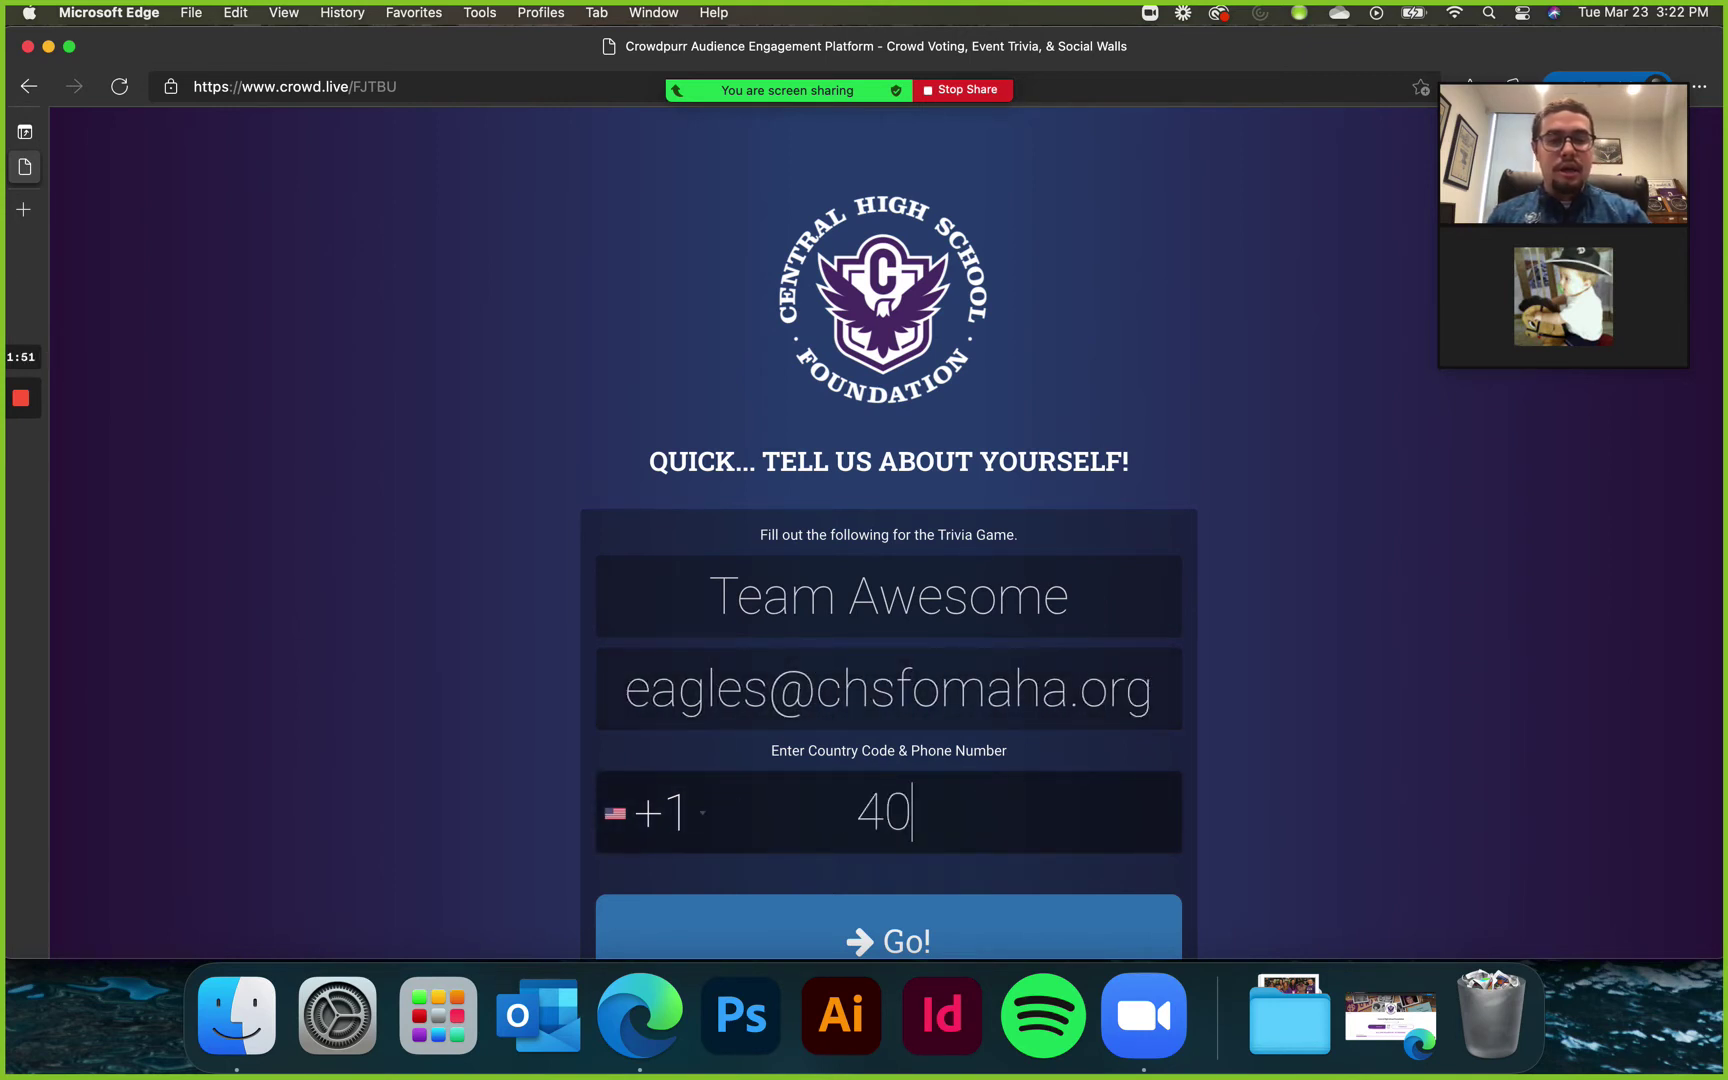
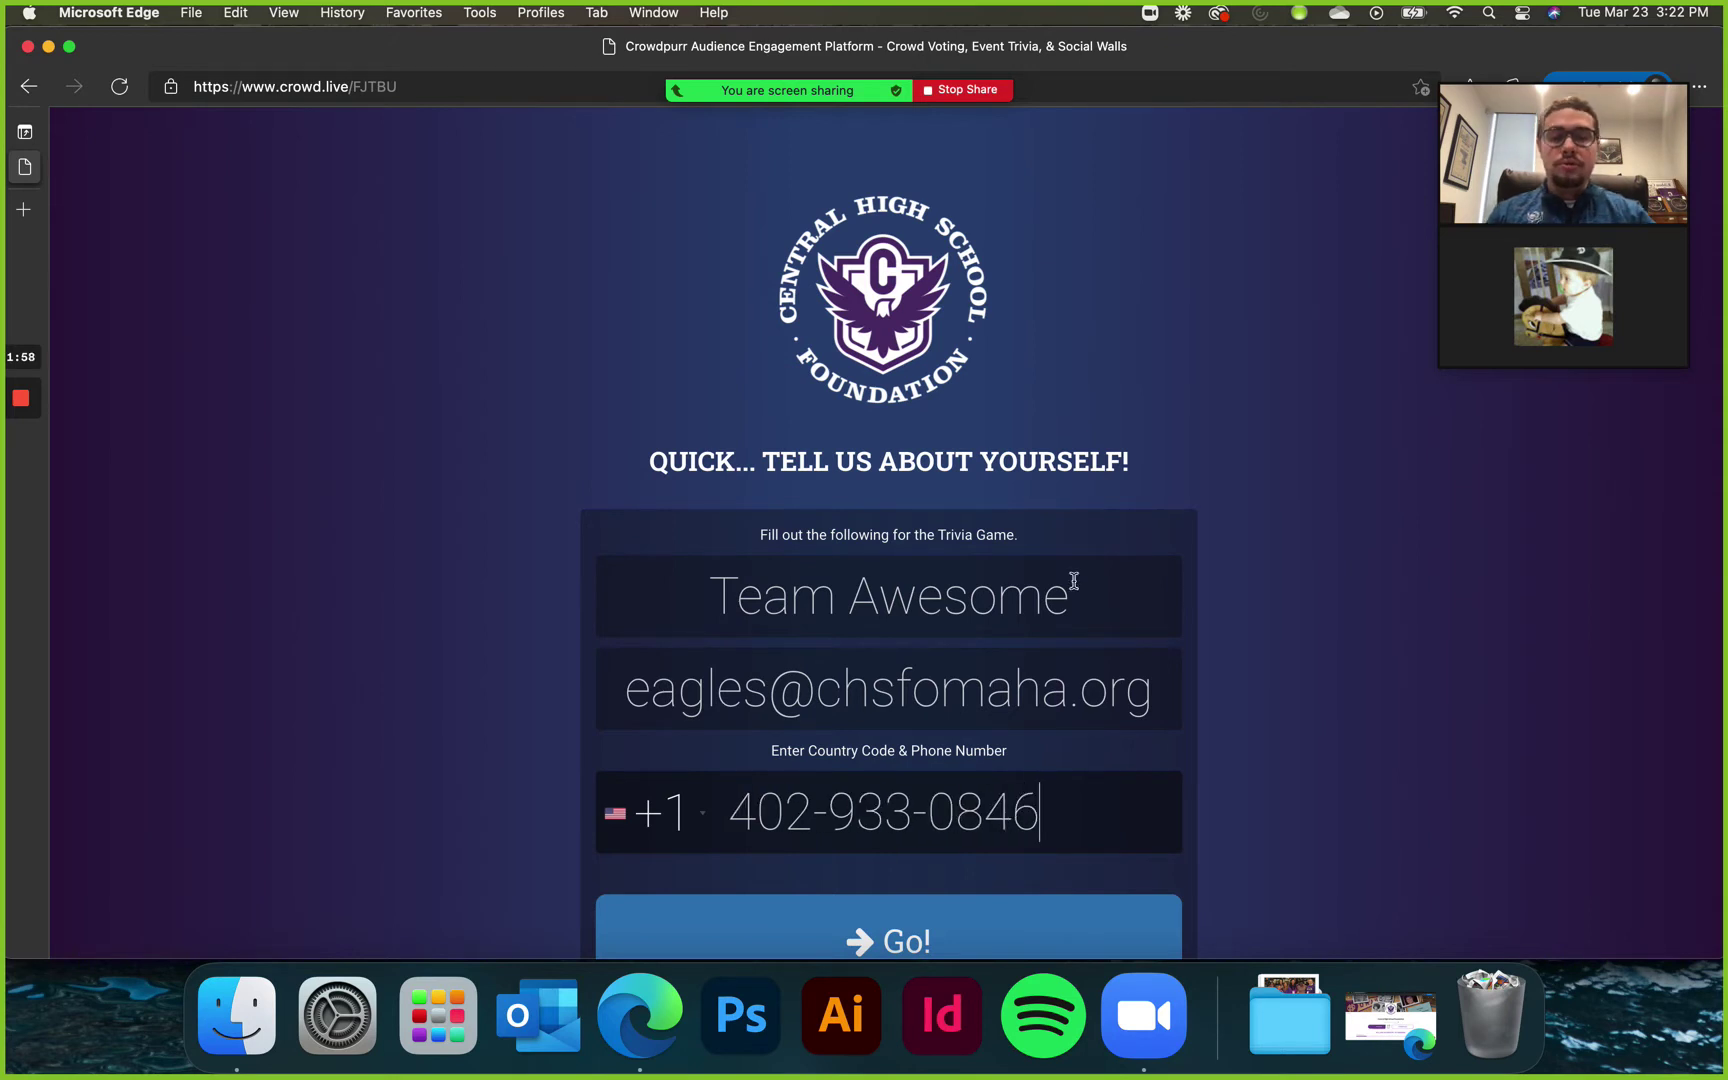
pyautogui.click(881, 929)
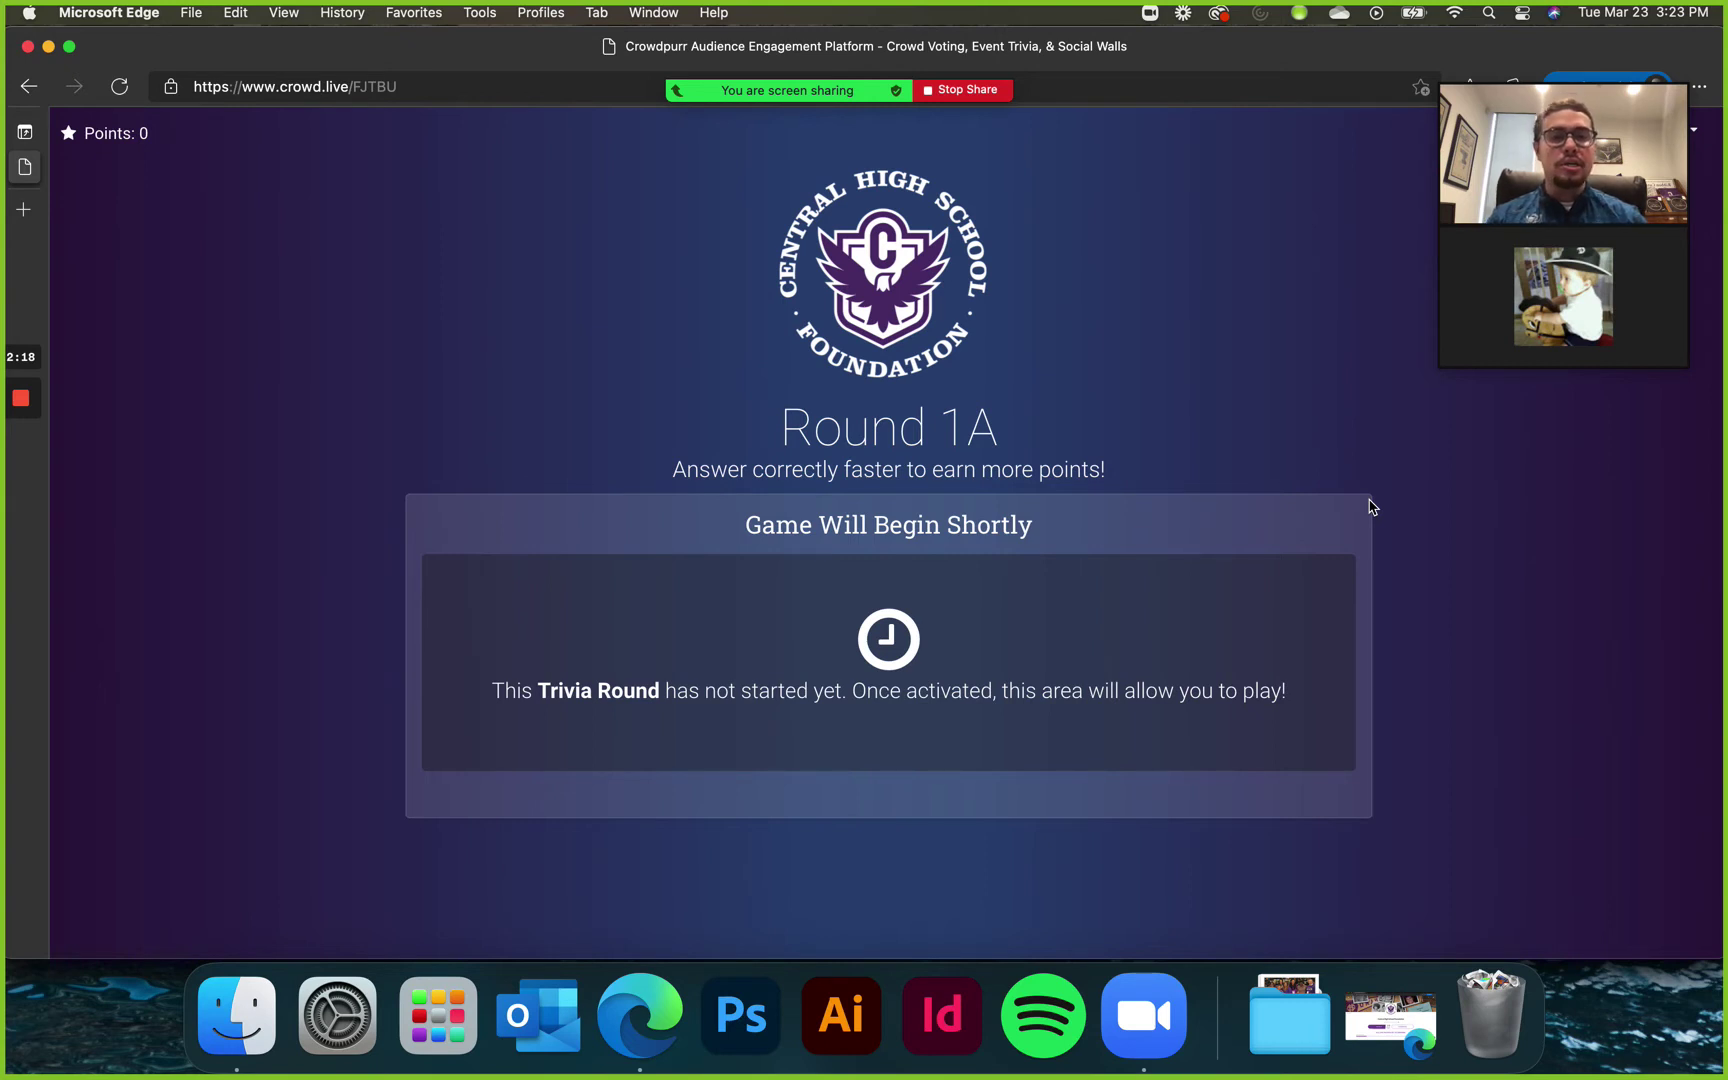
# - Stop the screen share and open the Ask for Help request
pyautogui.click(960, 92)
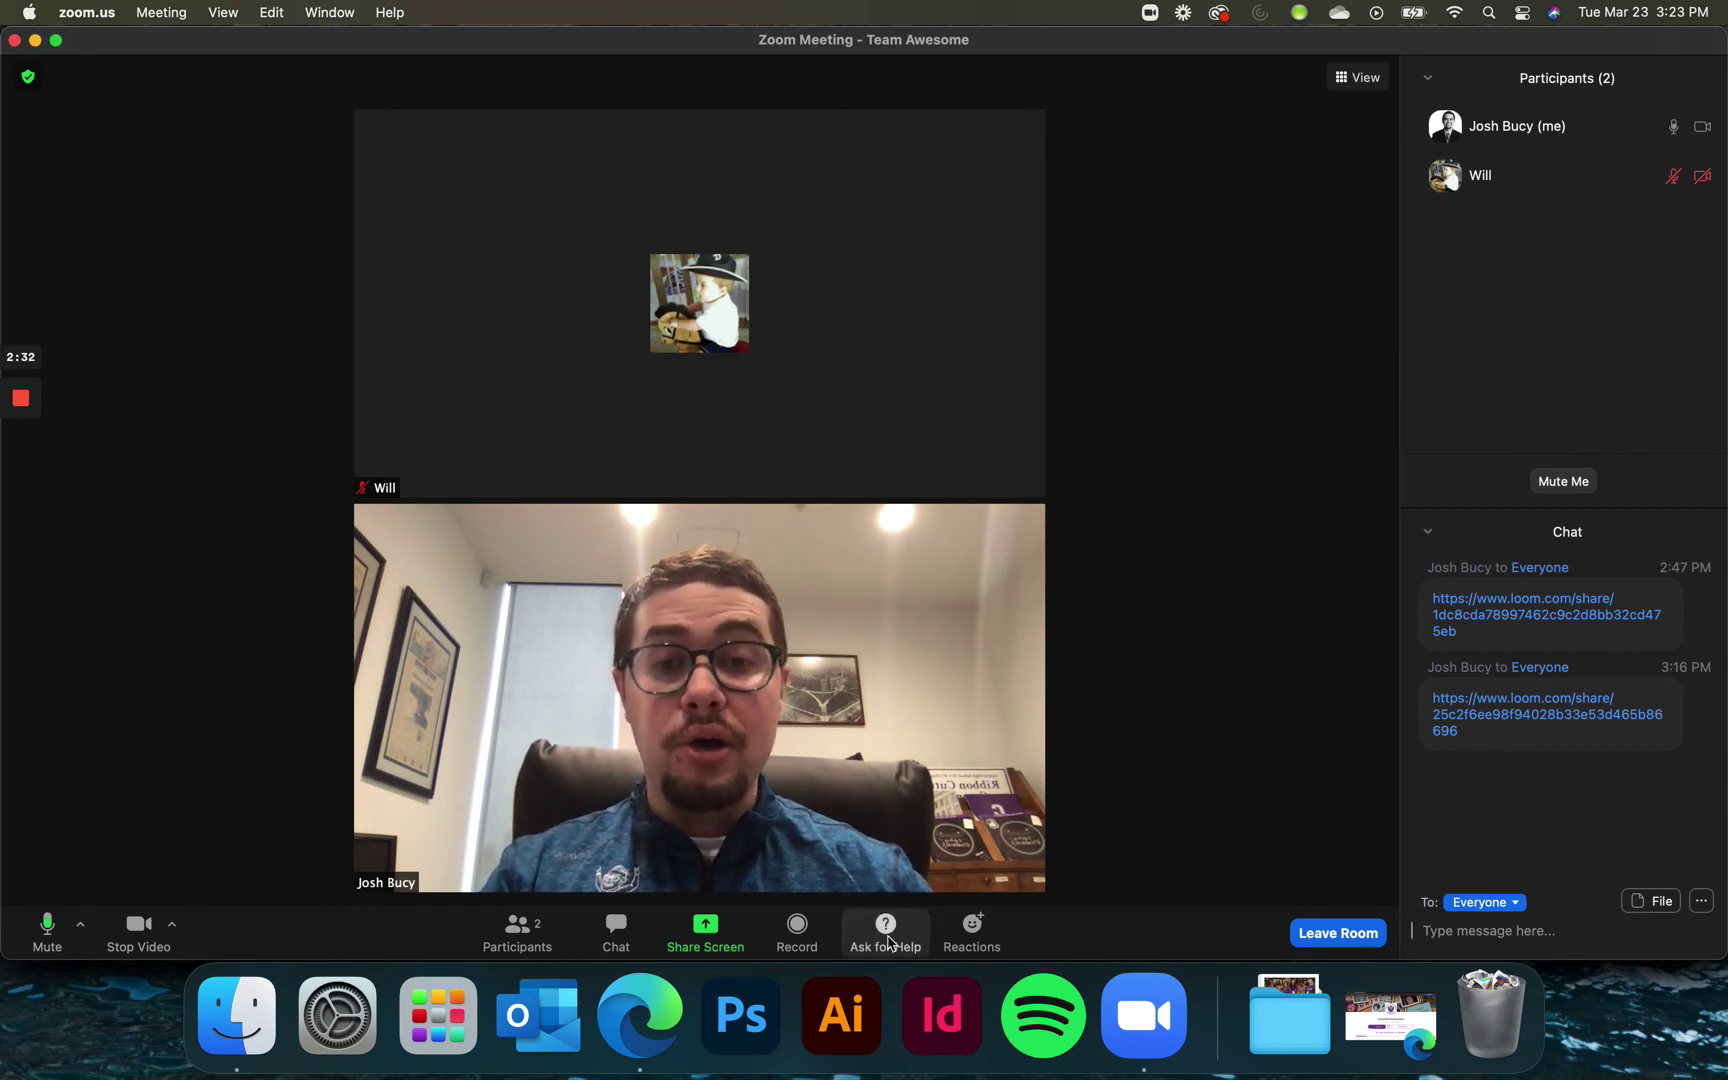
pyautogui.click(889, 942)
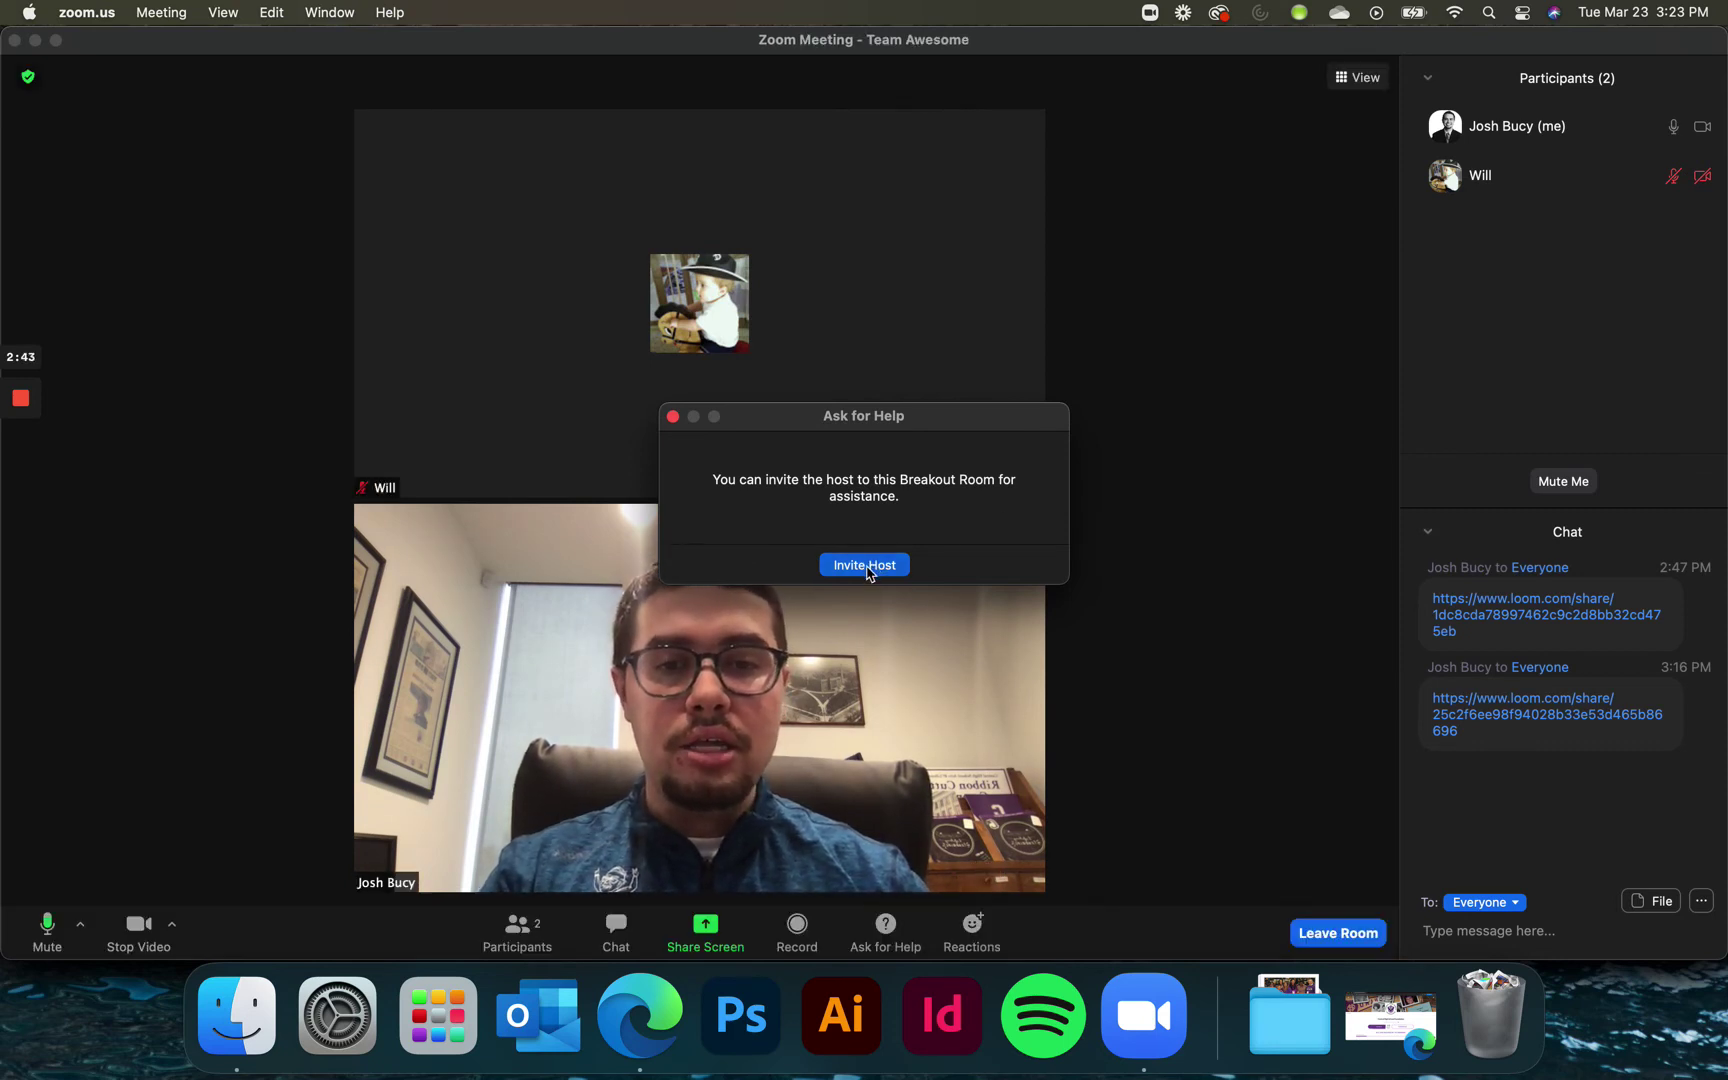
# - Invite the host into the breakout room and move the help dialog off the videos
pyautogui.click(867, 568)
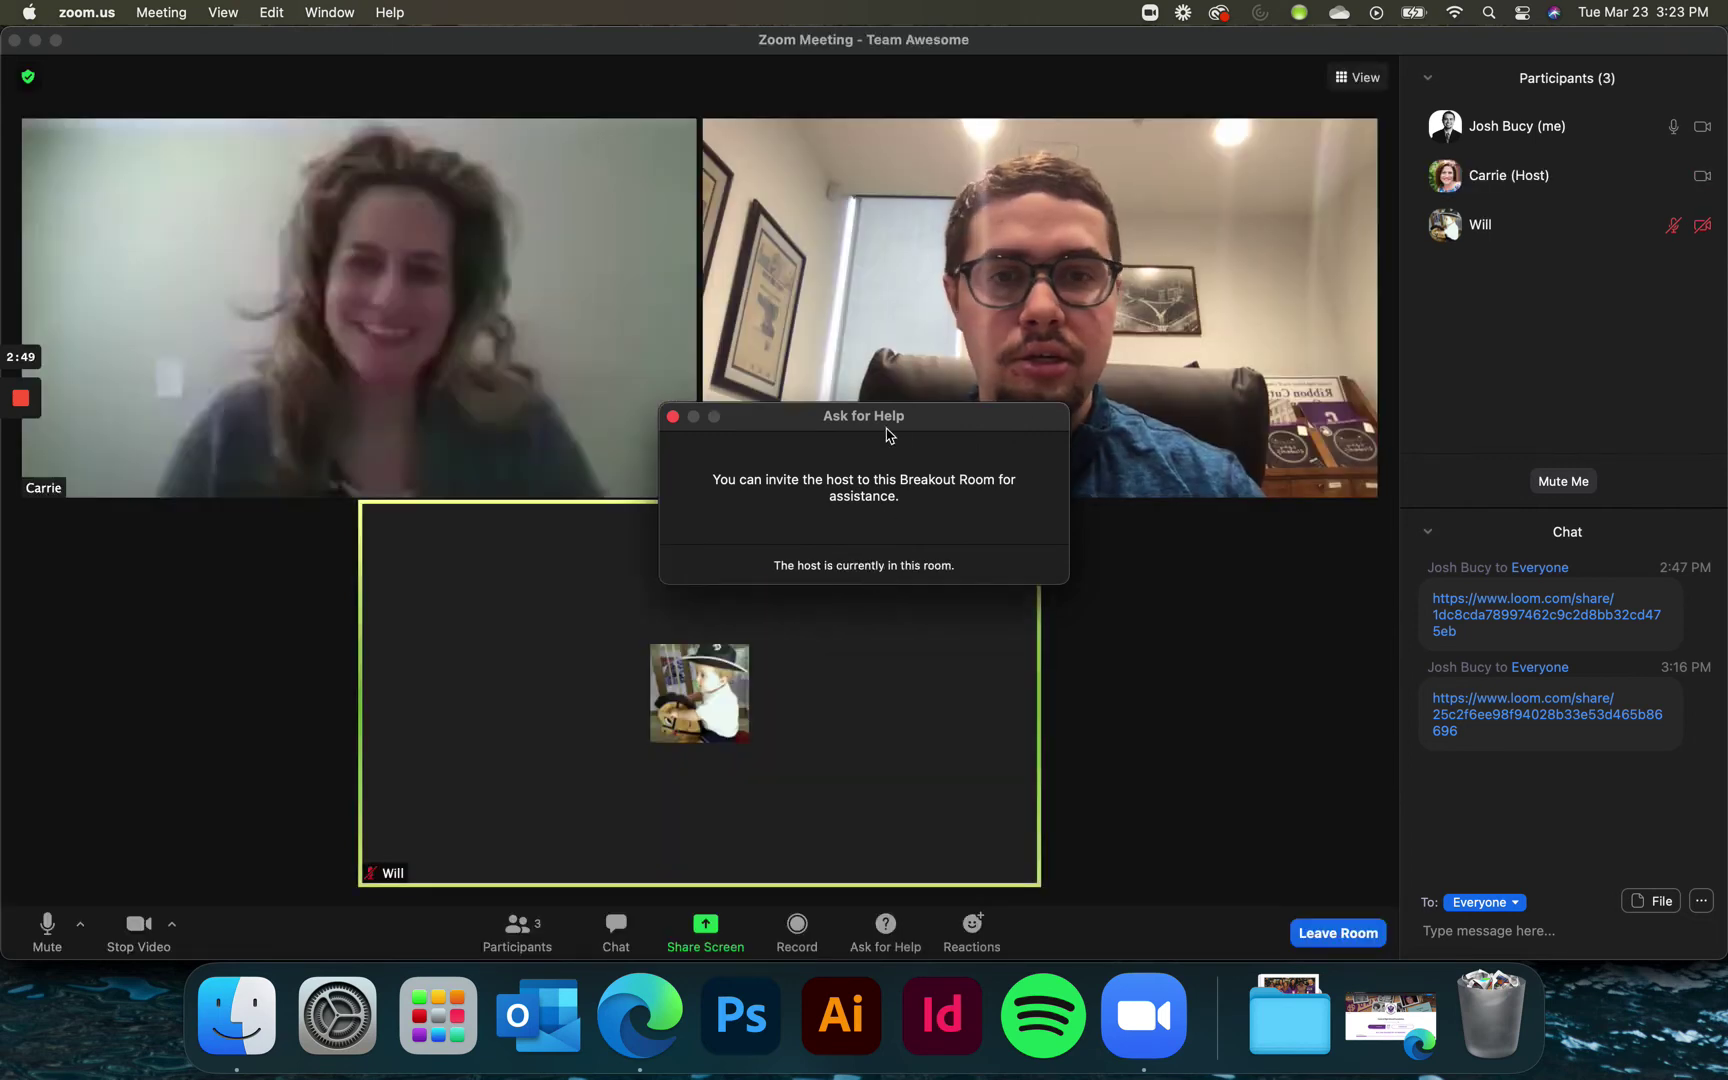
pyautogui.moveTo(927, 422); pyautogui.dragTo(1378, 578)
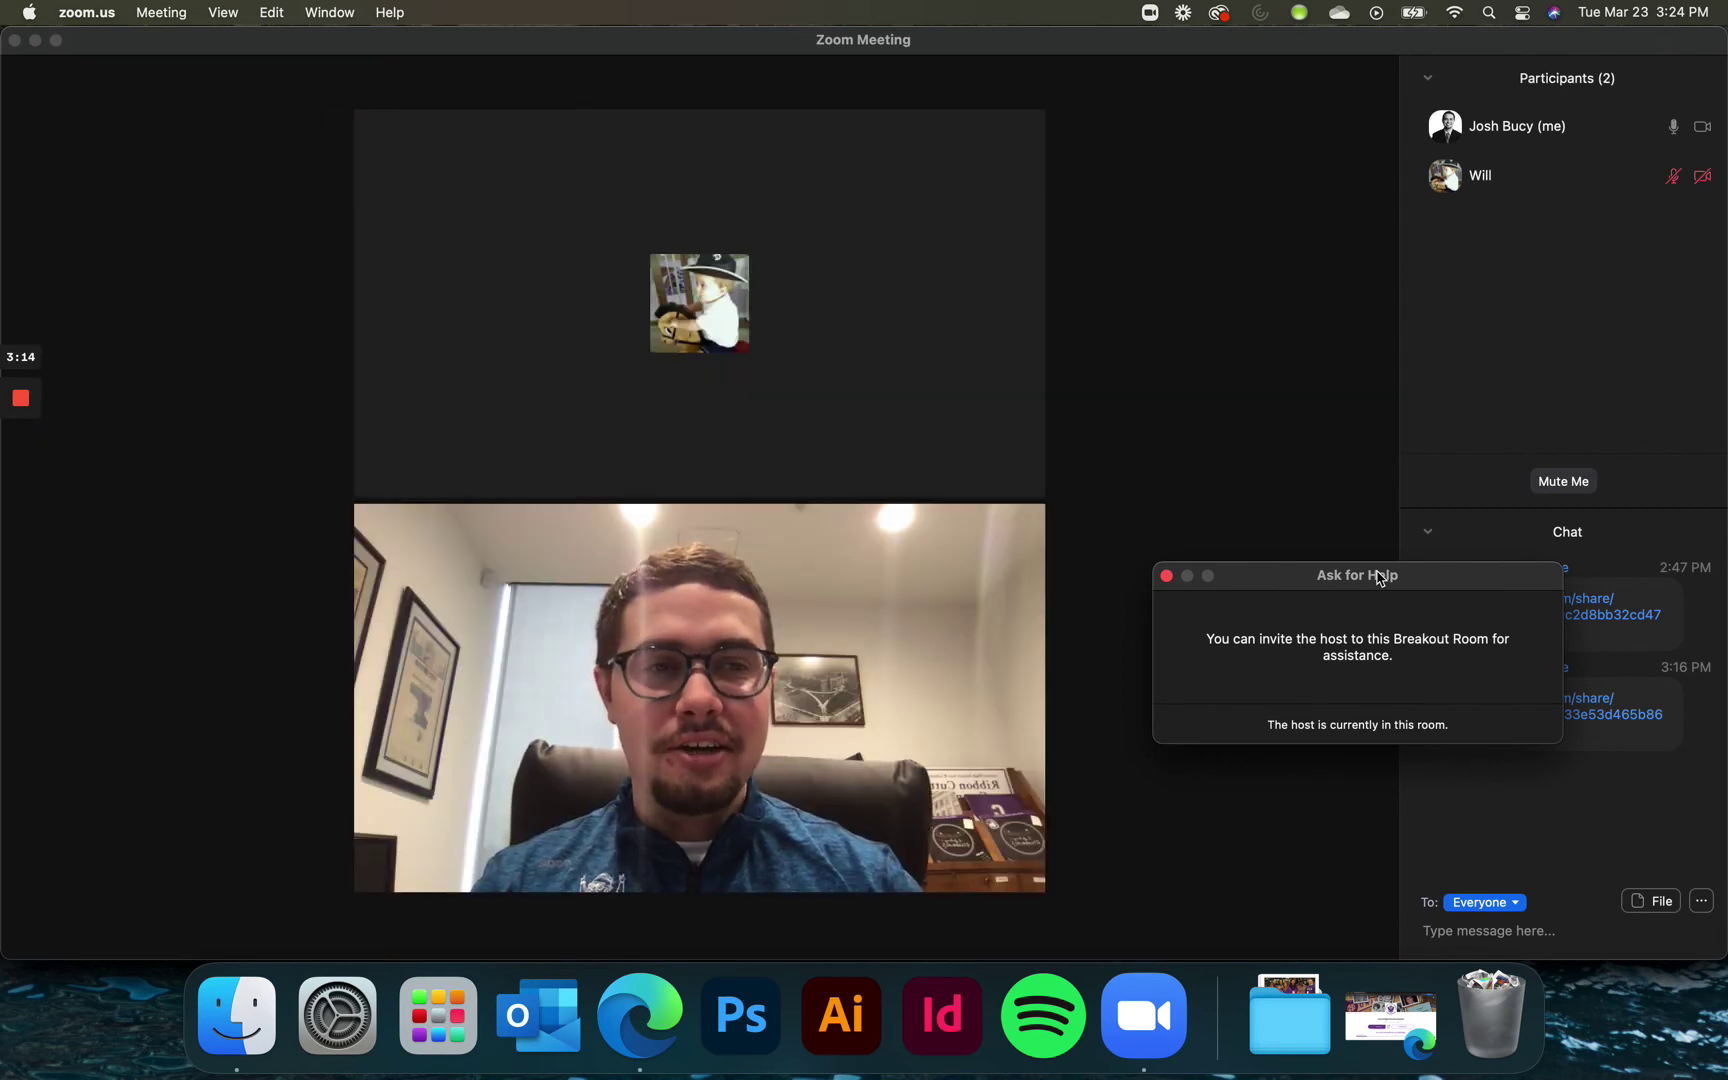
# - Close the Ask for Help dialog
pyautogui.click(1166, 576)
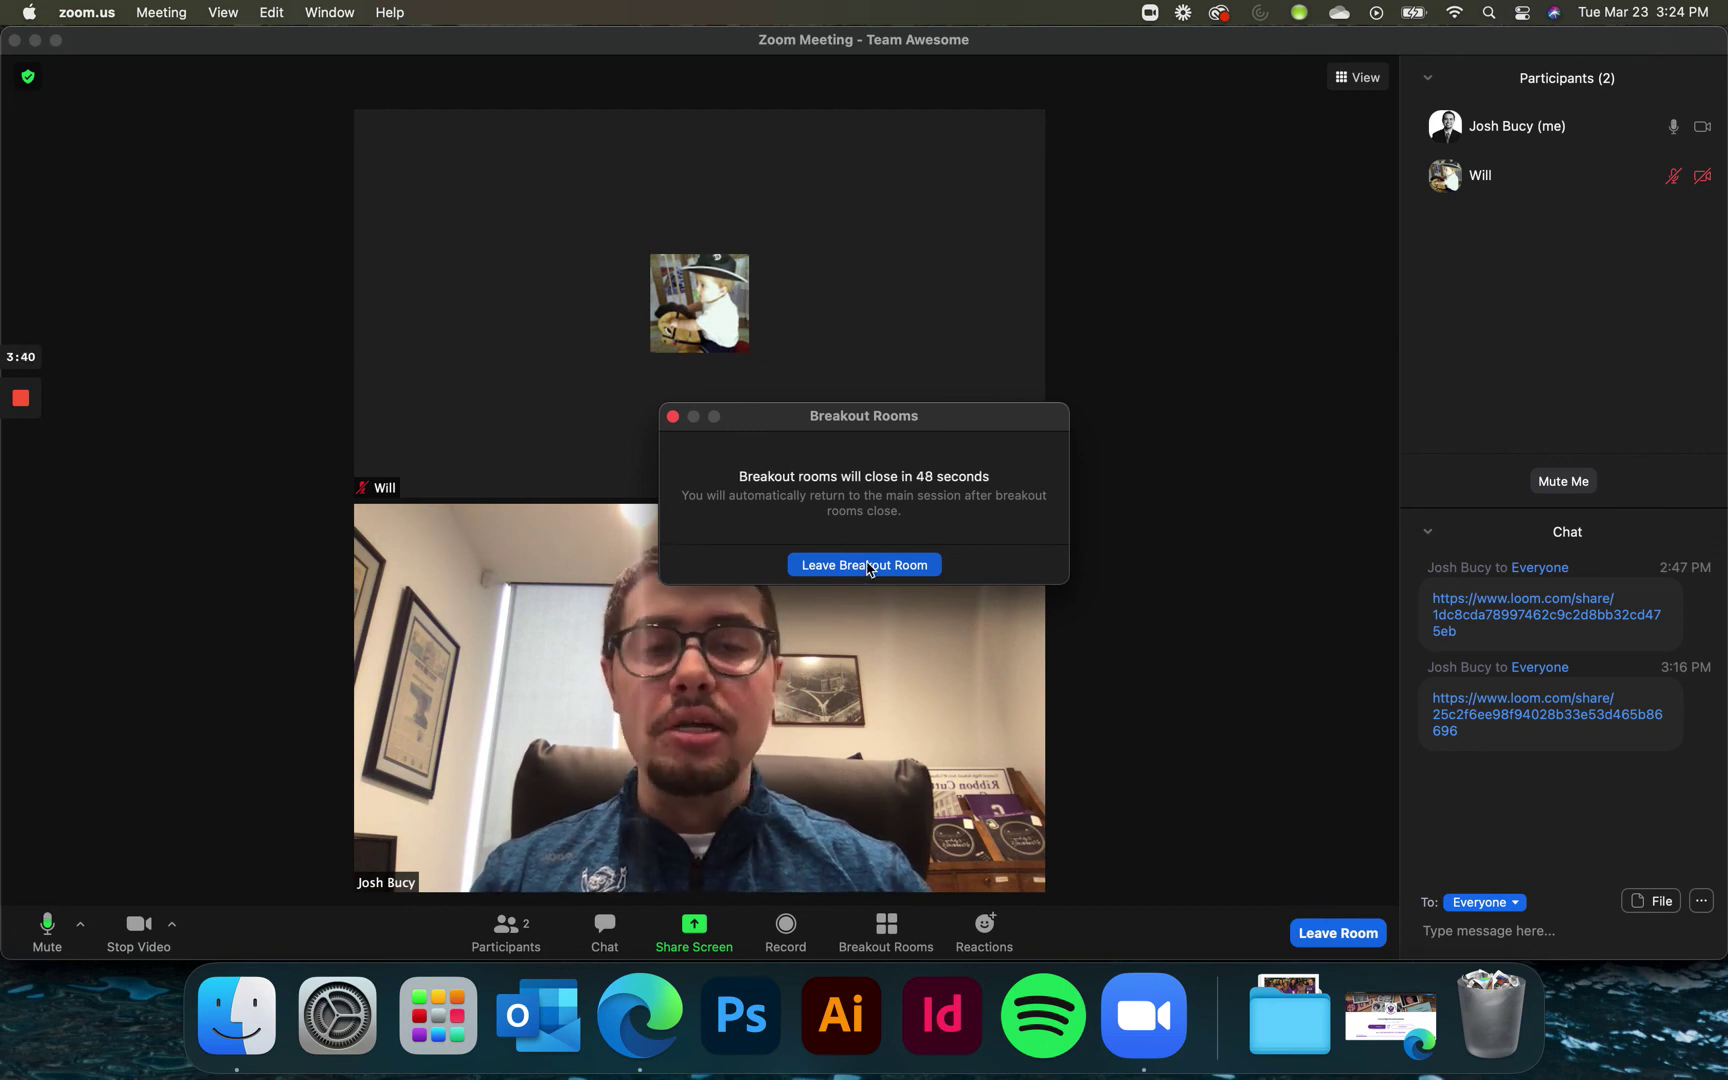
# - Choose Leave Breakout Room to return to the main session
pyautogui.click(866, 566)
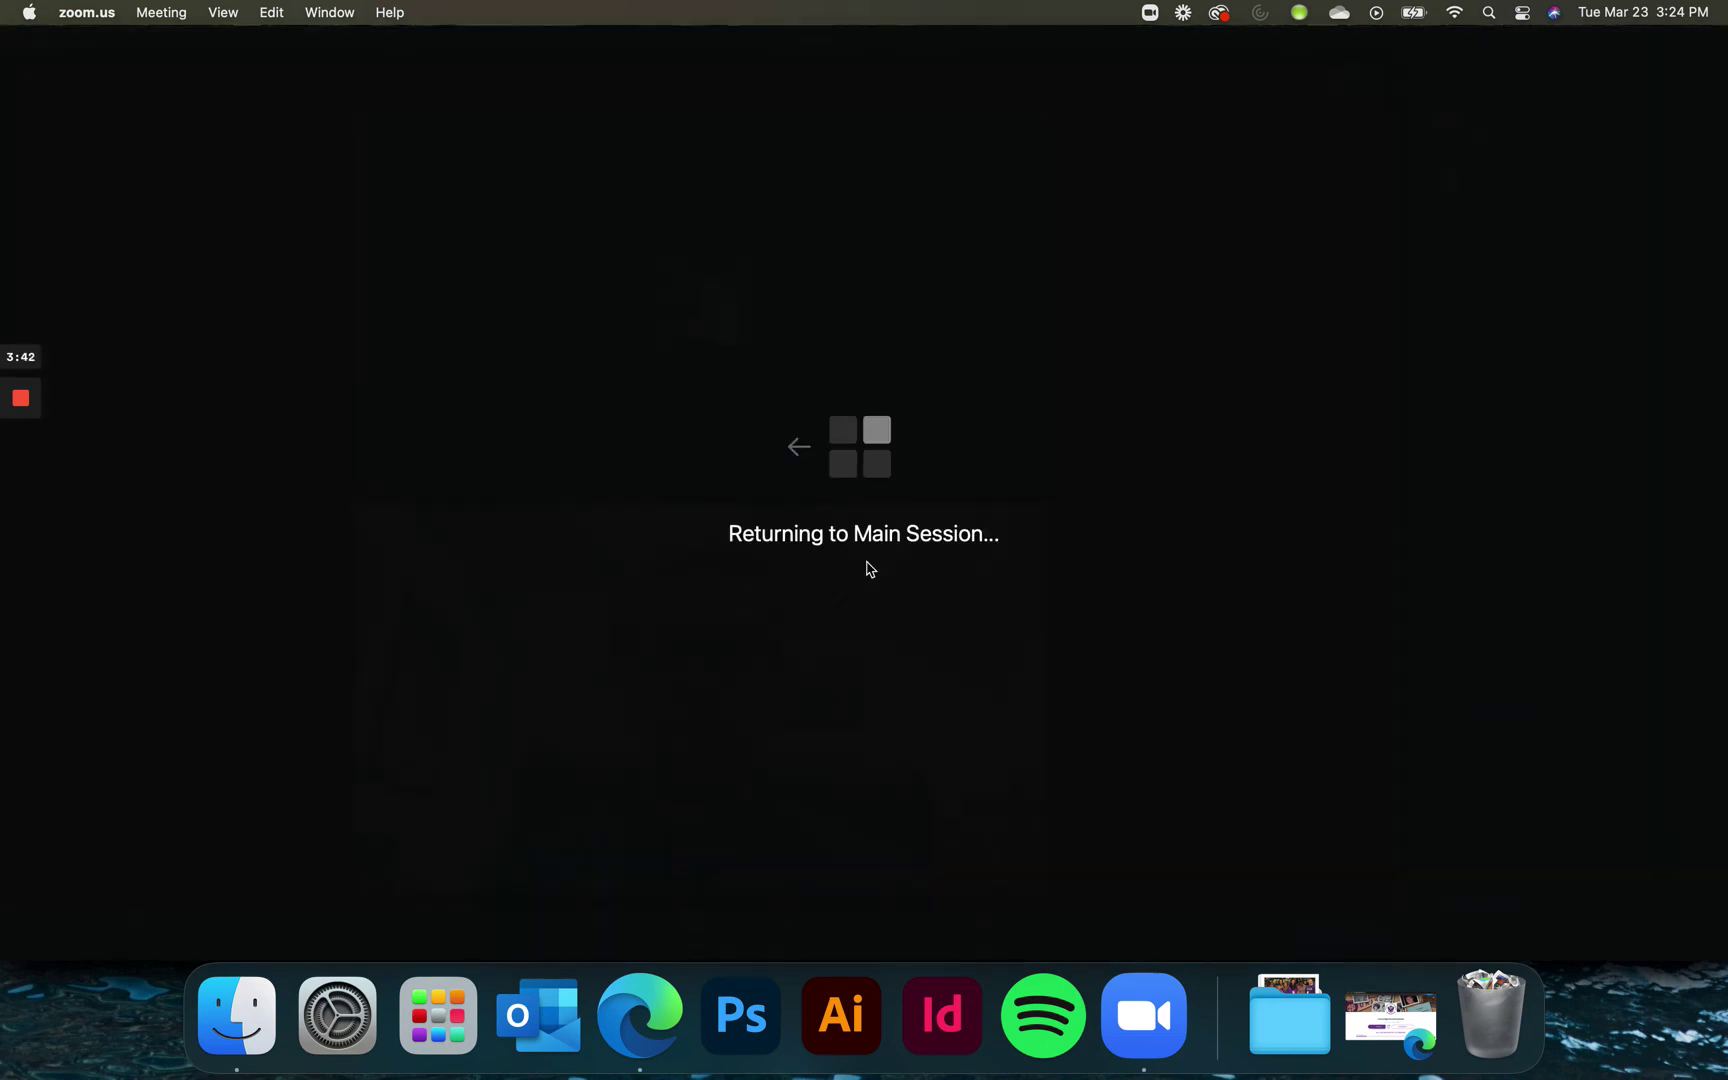